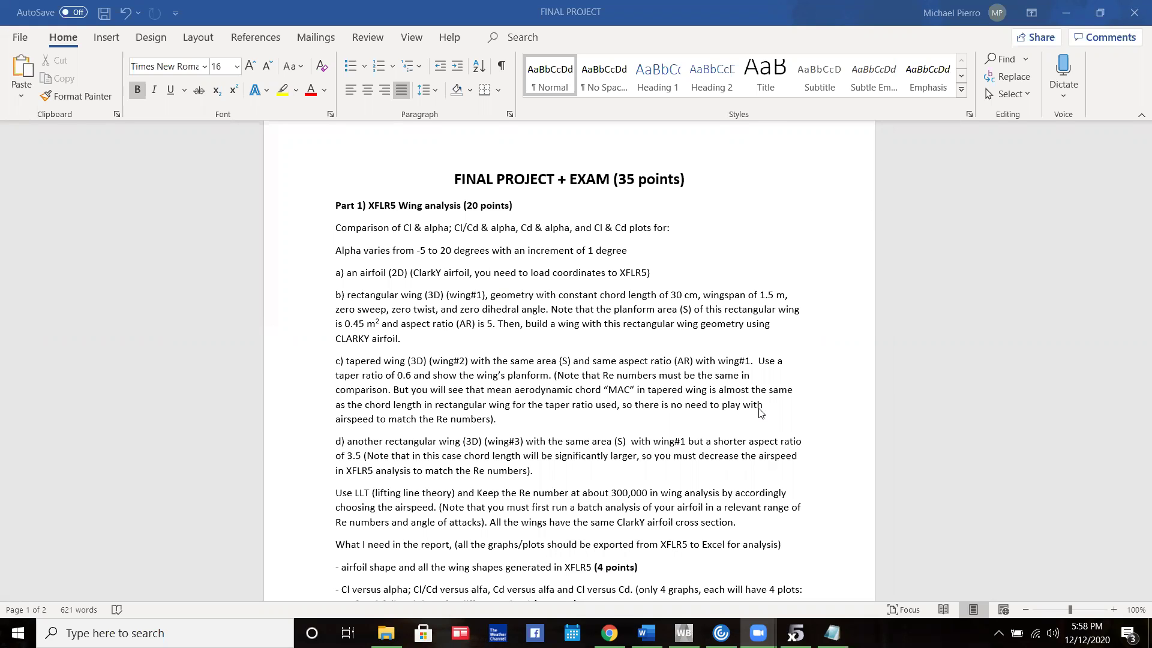
Switch from the Word assignment to the UIUC Airfoil Coordinates Database page in Chrome
key(alt+Tab)
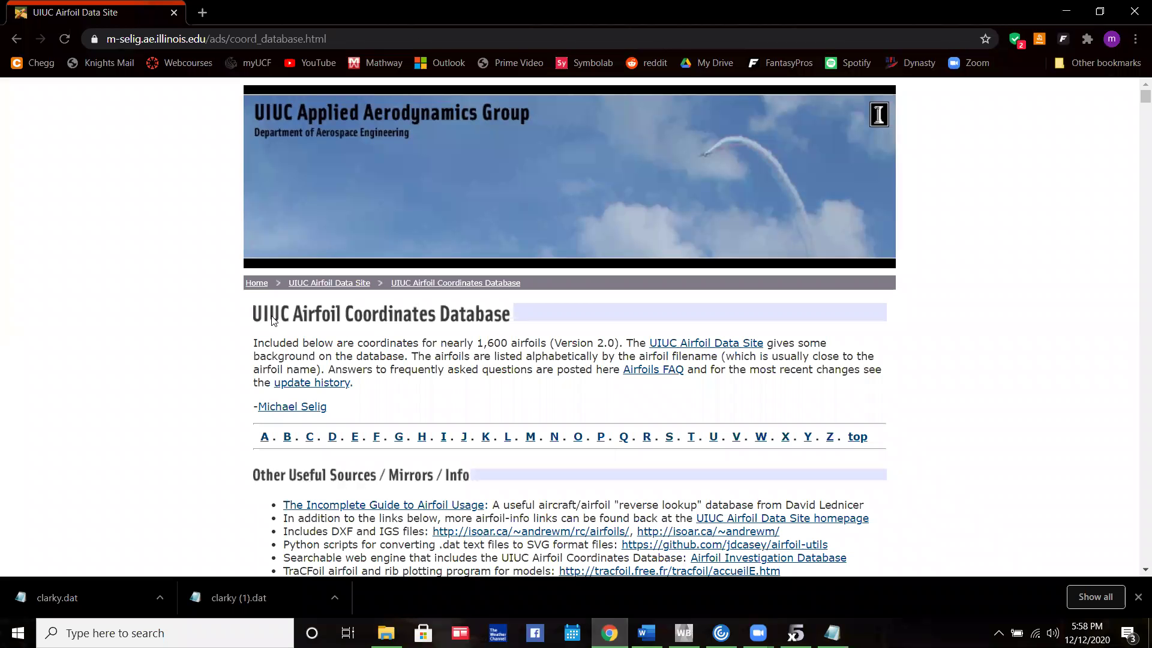
Save the clarky.dat link as 'clarky 2' and show it in the Downloads folder
scroll(467, 307, down, 15)
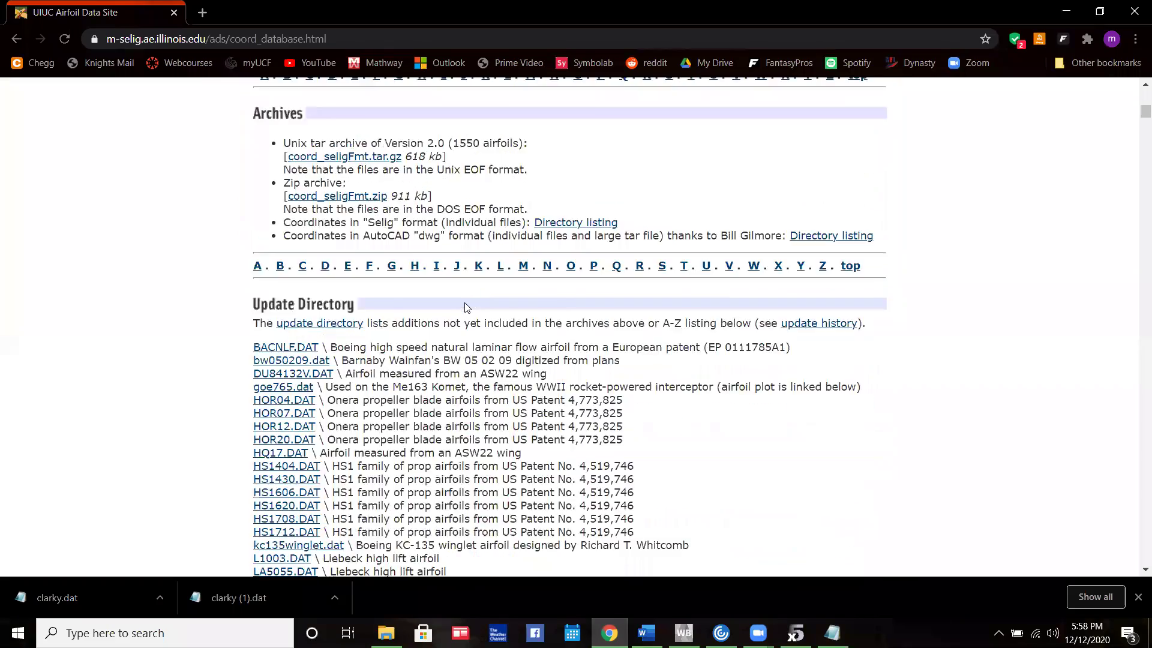
scroll(467, 307, down, 20)
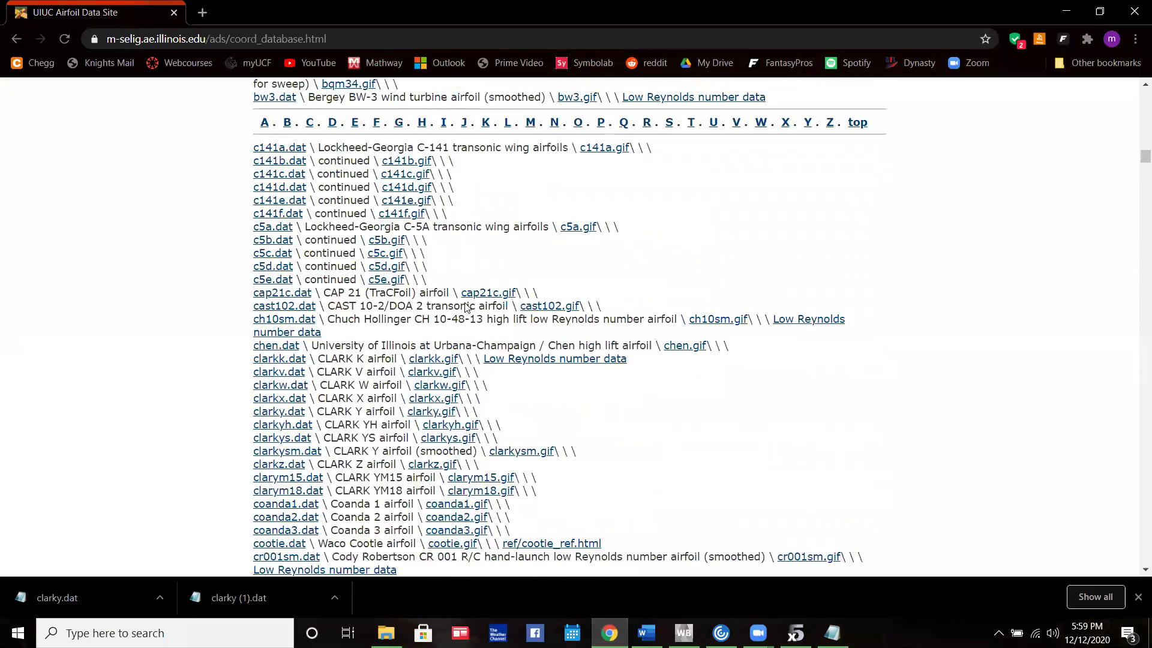
scroll(468, 307, down, 4)
scroll(430, 358, up, 5)
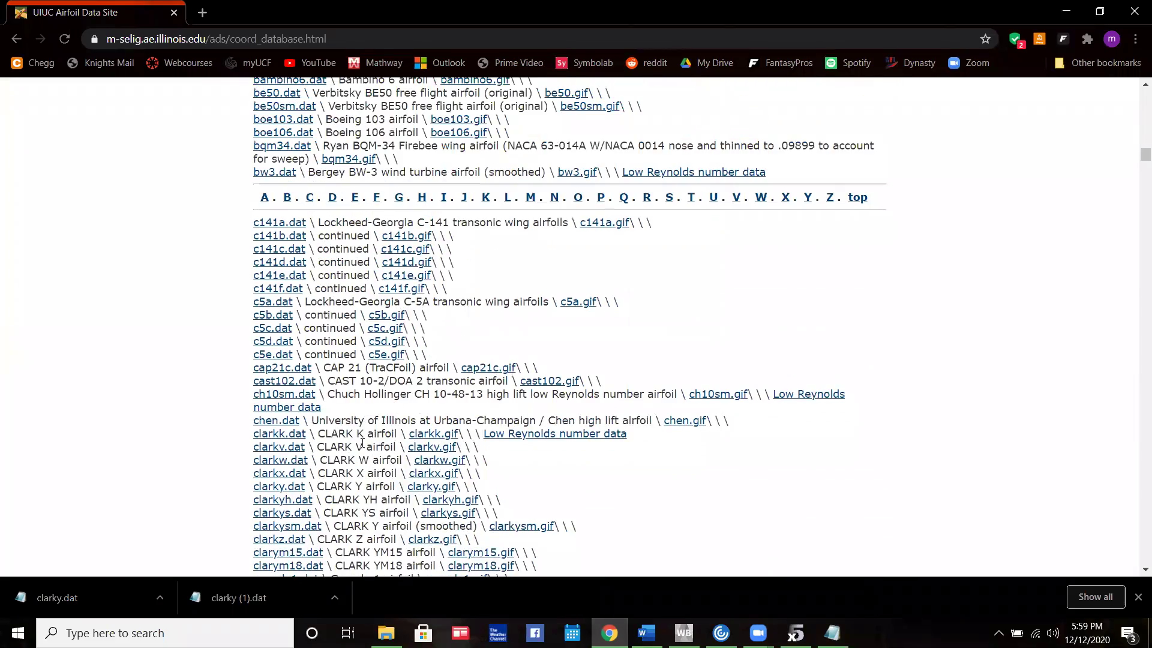
right_click(280, 488)
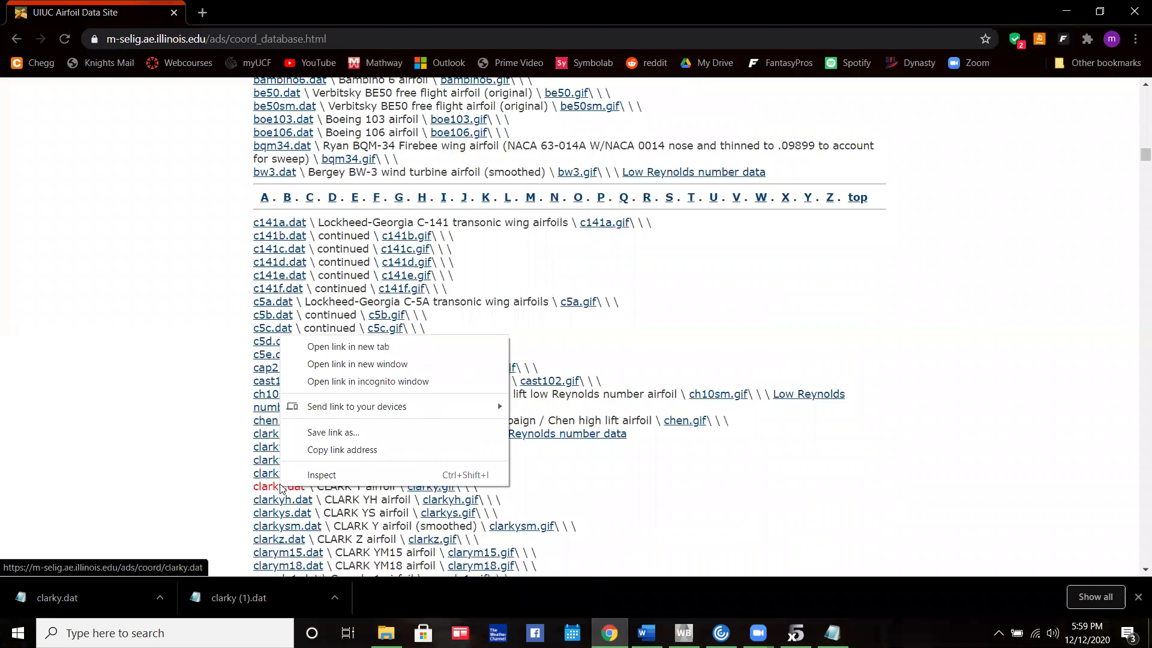
click(383, 432)
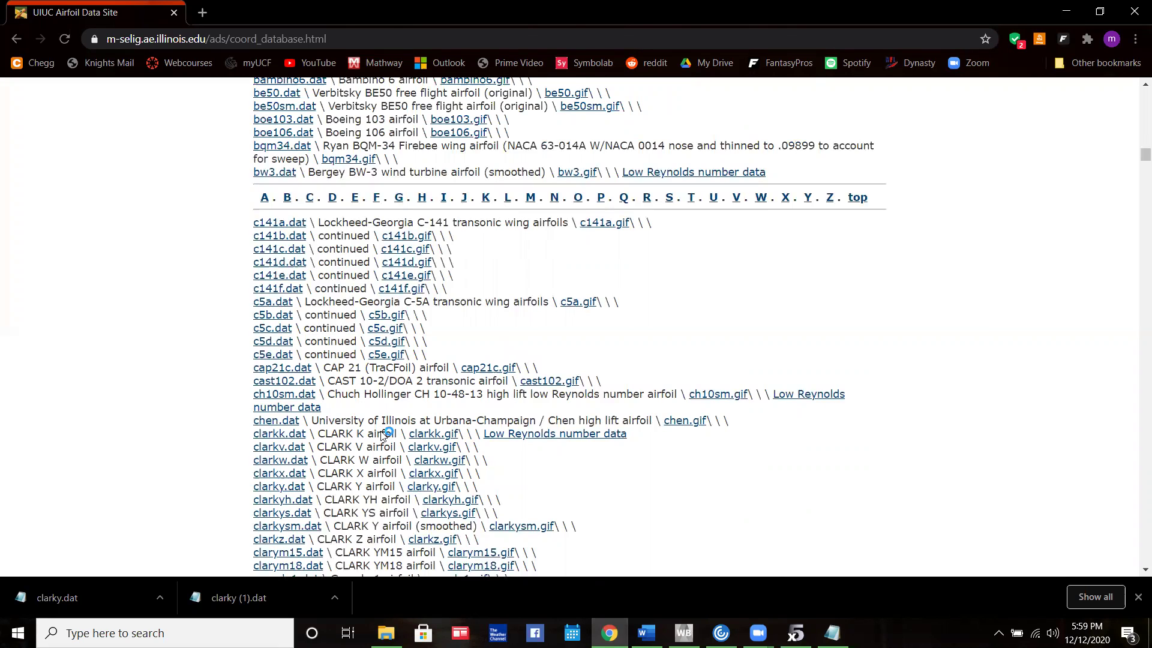
click(177, 279)
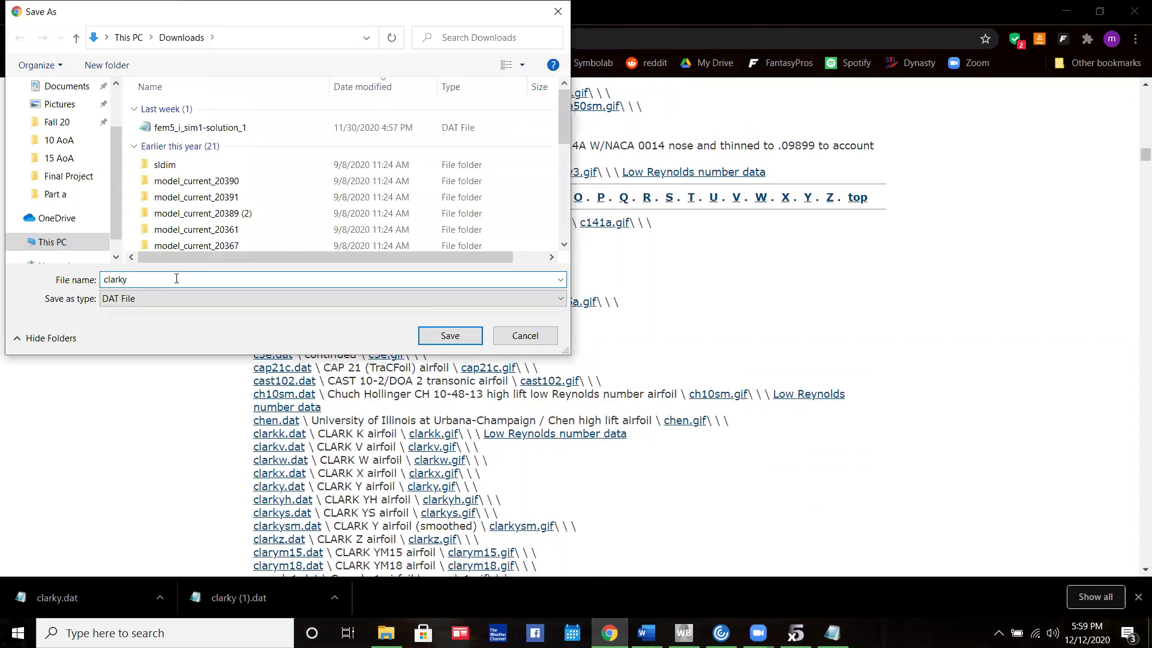
text(2)
click(471, 339)
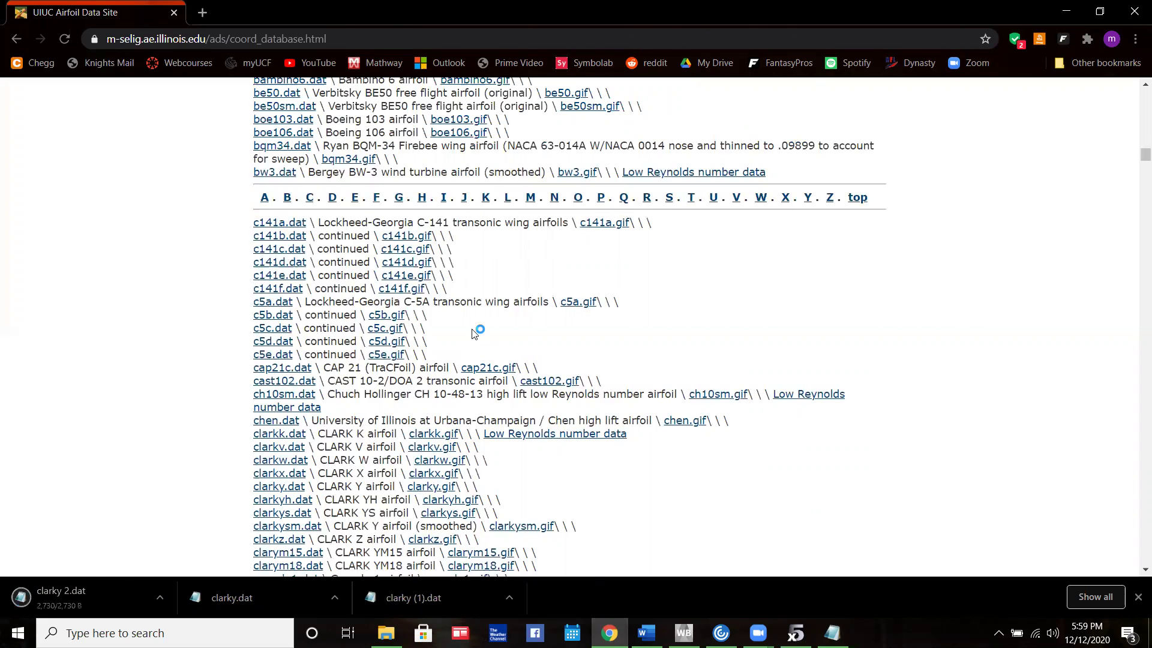
click(386, 633)
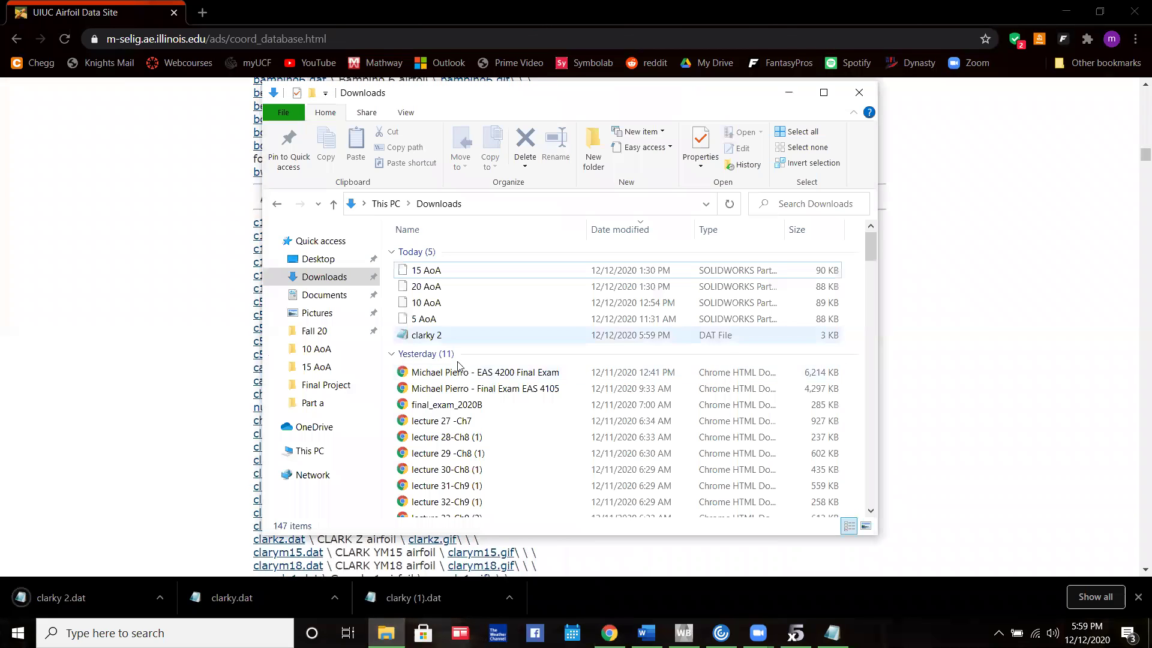
Open clarky 2 in Notepad and delete its 61.0 61.0 line
click(437, 335)
click(743, 131)
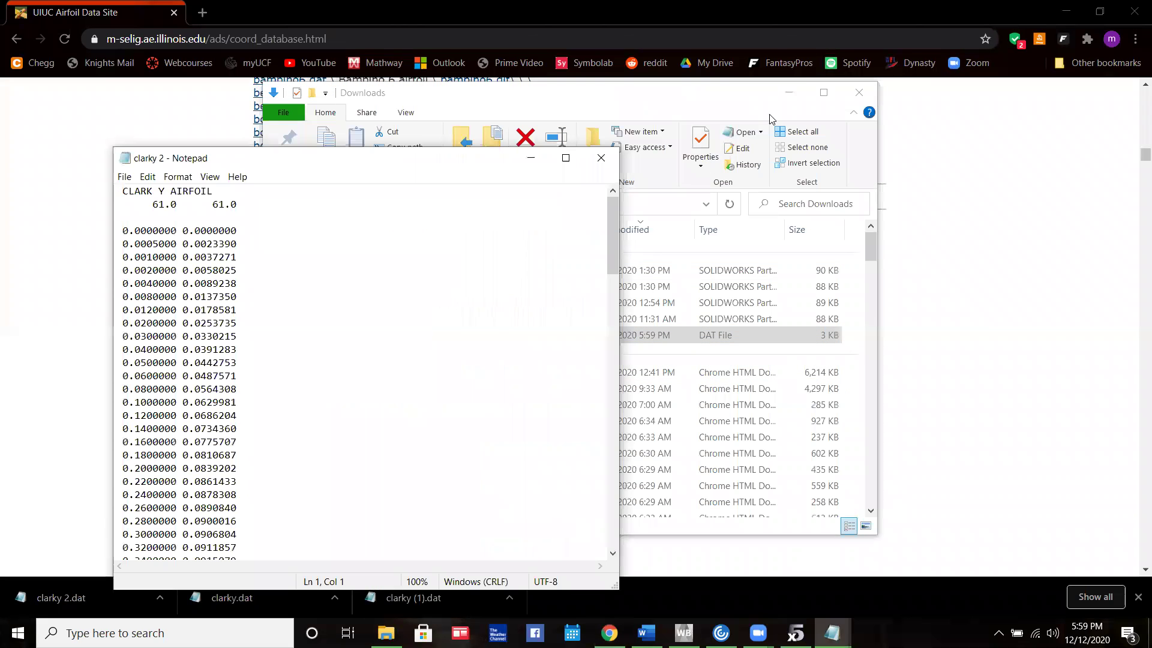
click(788, 92)
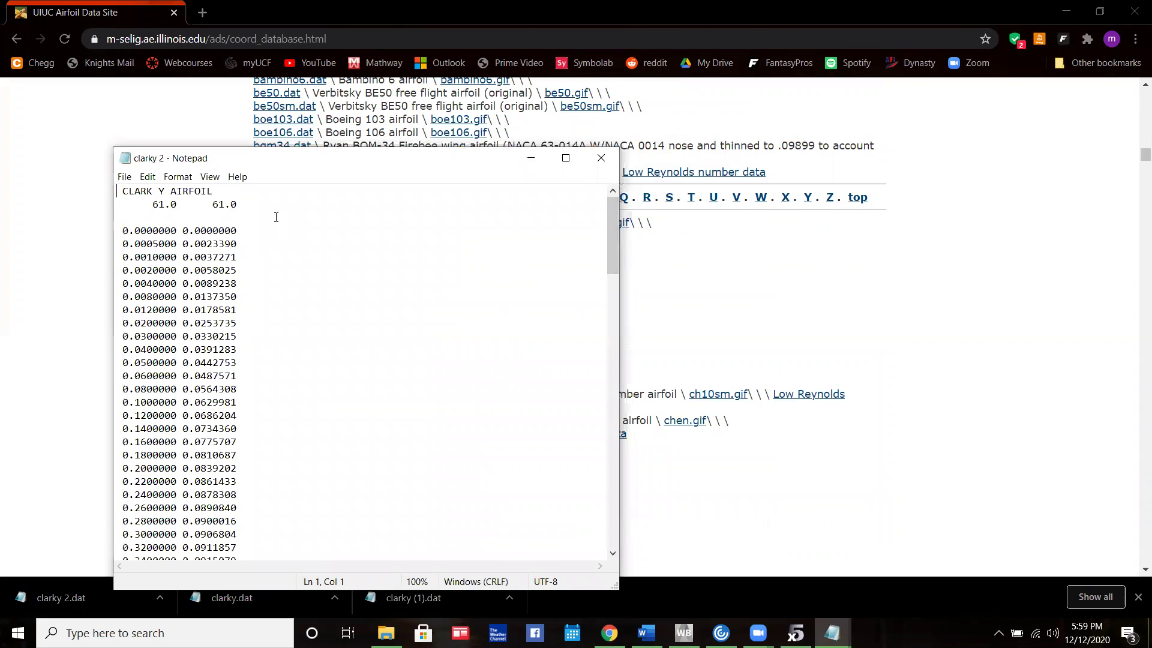
drag(273, 215, 120, 204)
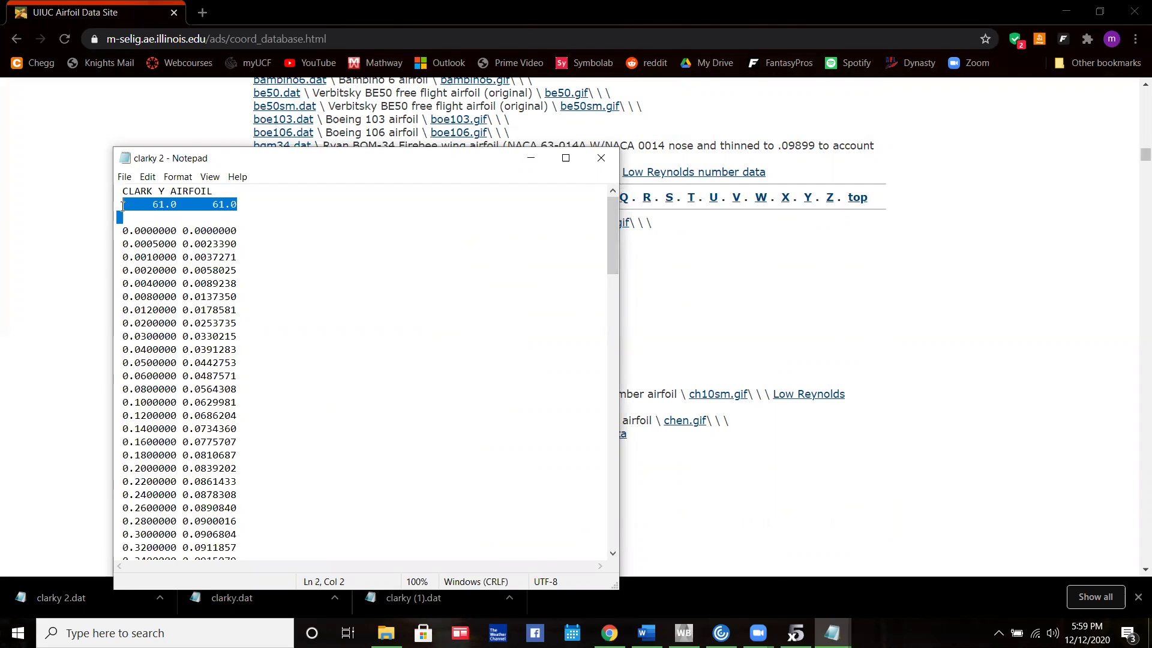
key(Delete)
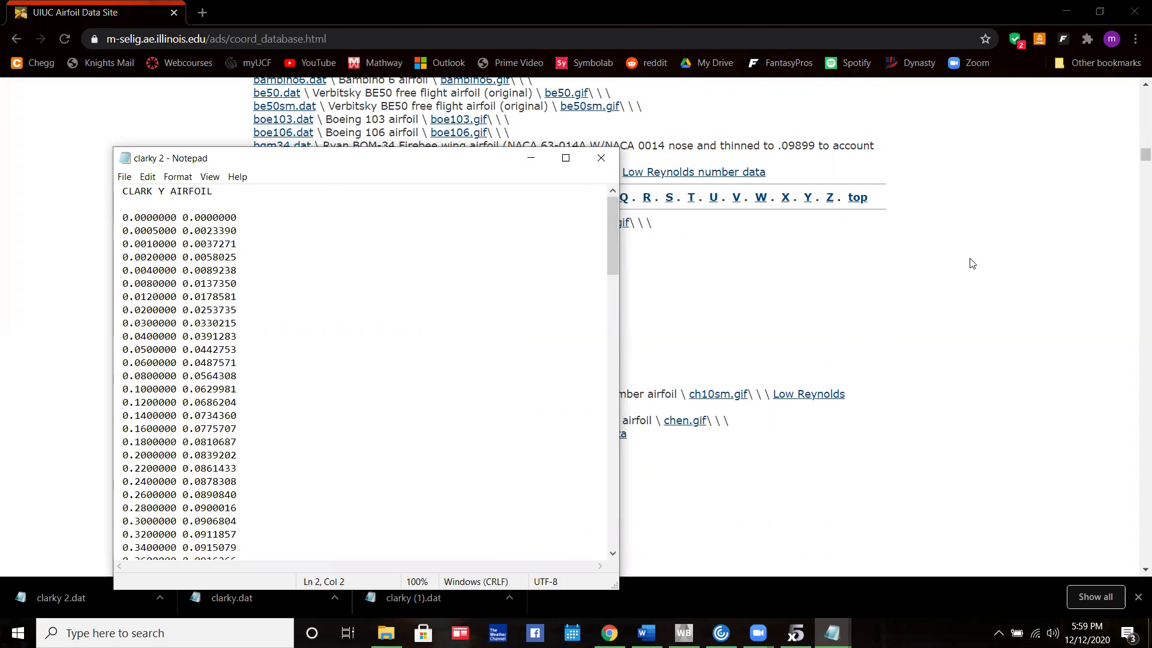
key(BackSpace)
Compare clarky 2 side by side with the original clarky file, then minimize both
drag(418, 164, 806, 110)
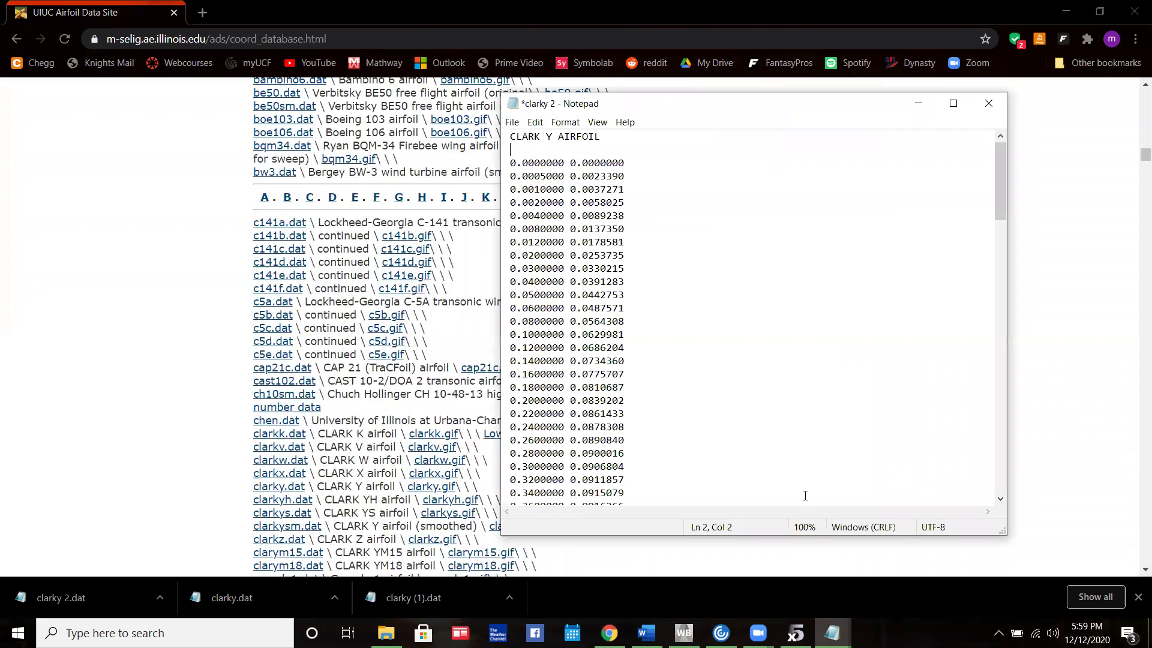
click(832, 632)
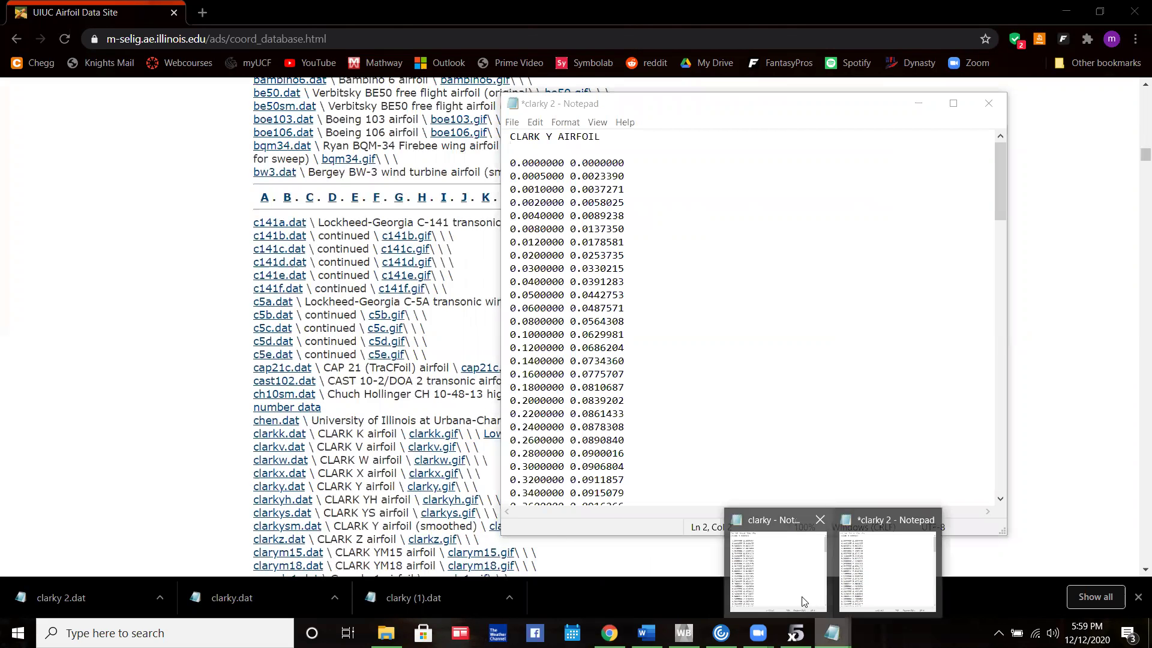
click(804, 601)
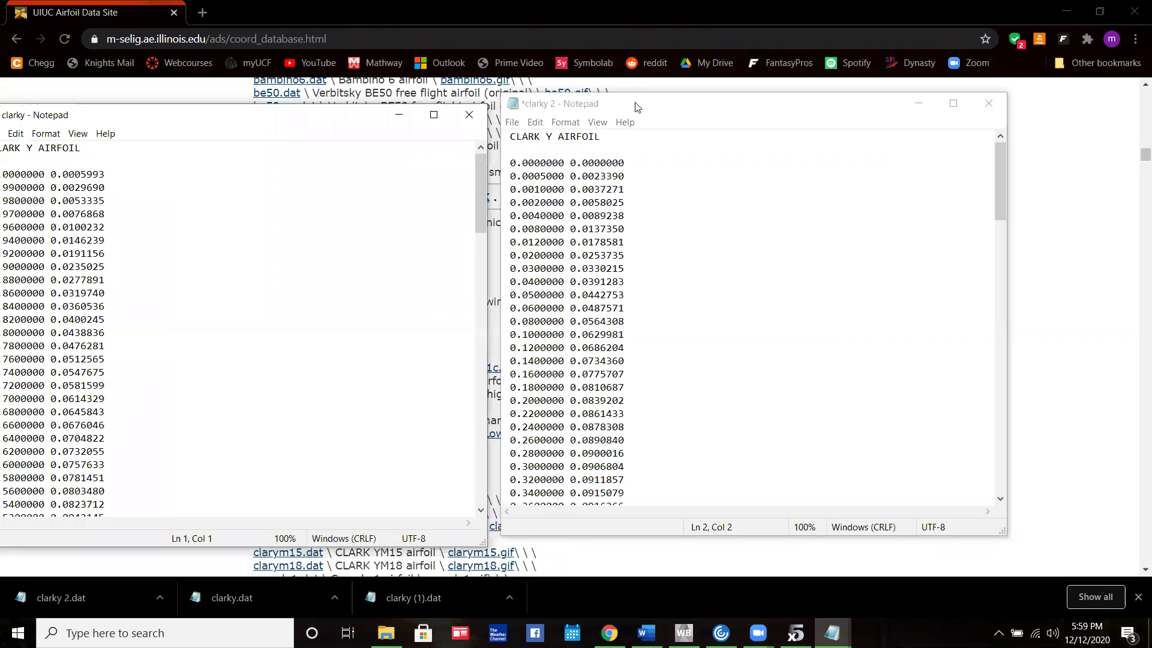
drag(637, 107, 736, 99)
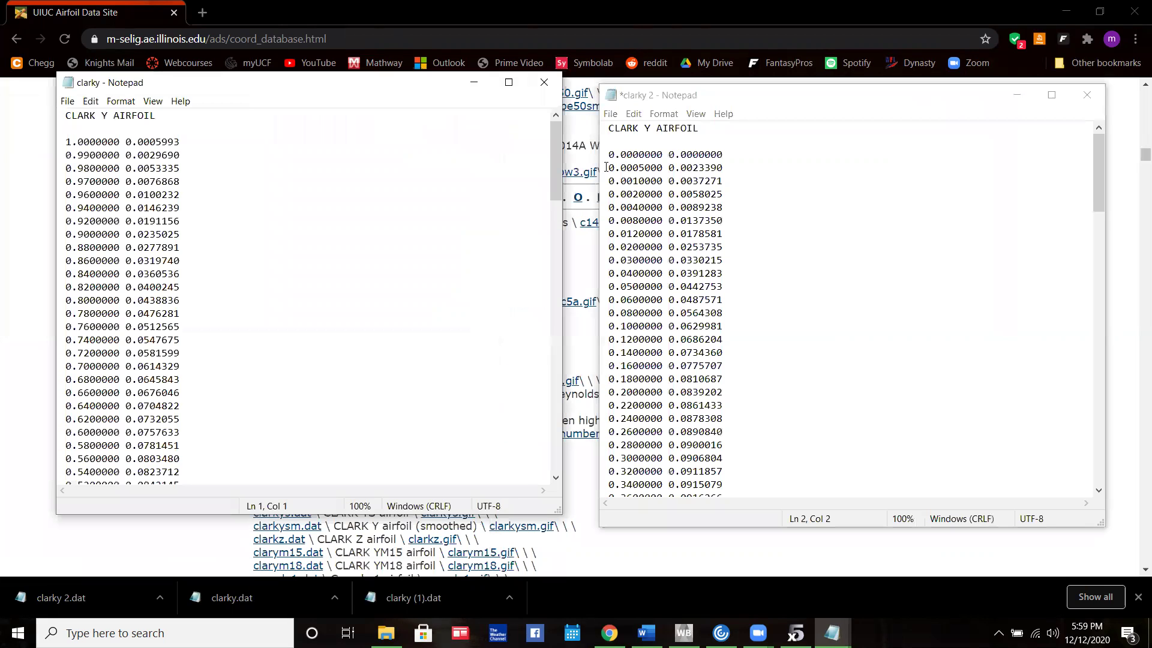
drag(608, 157, 750, 117)
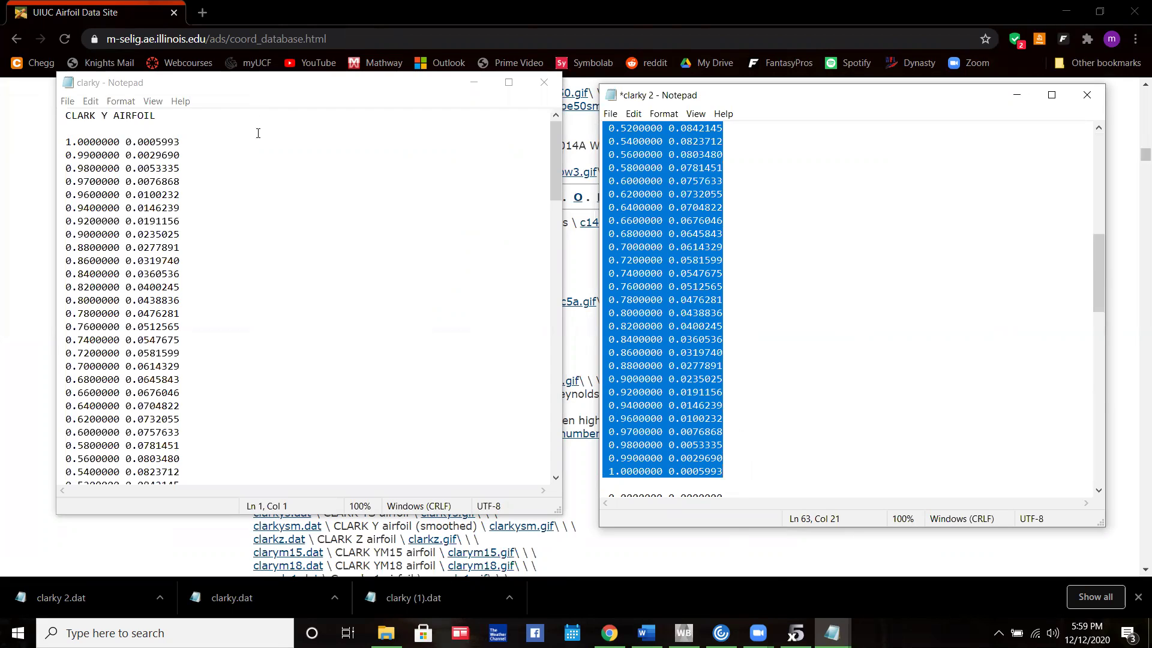
click(307, 183)
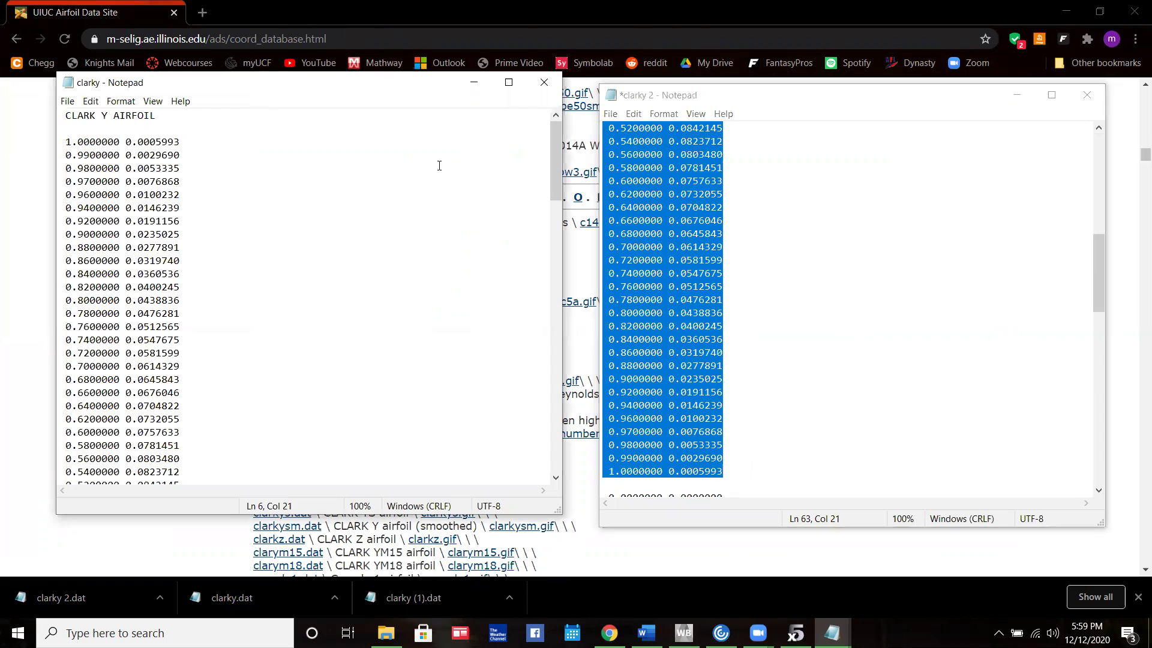
click(770, 183)
scroll(779, 245, up, 12)
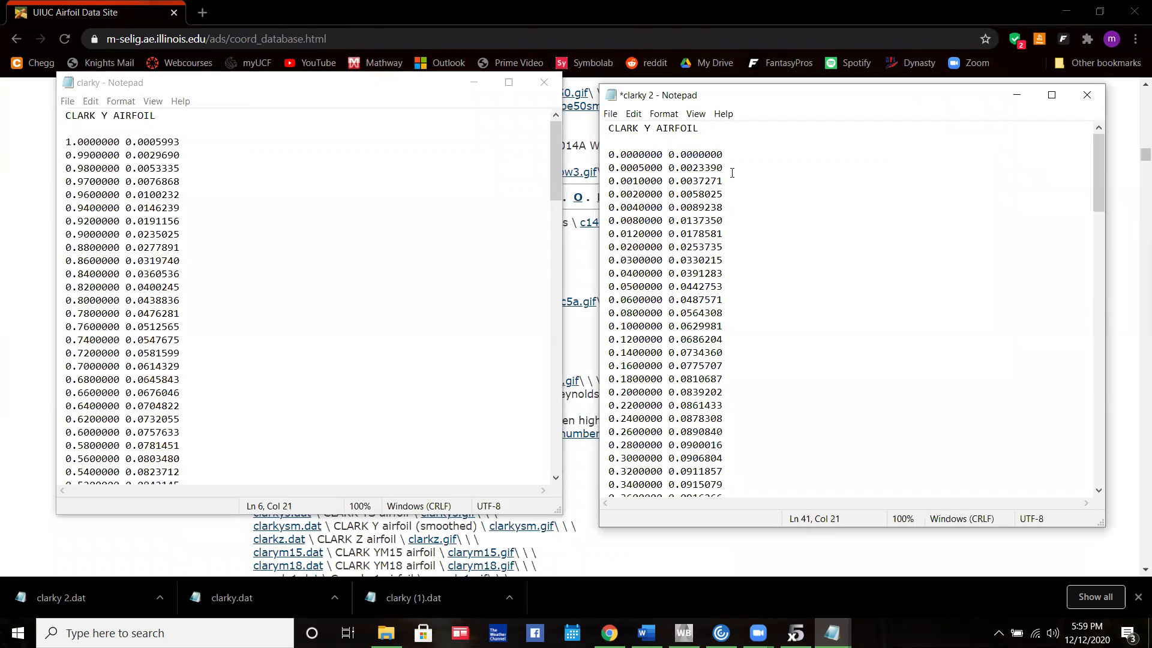
click(1029, 108)
click(474, 82)
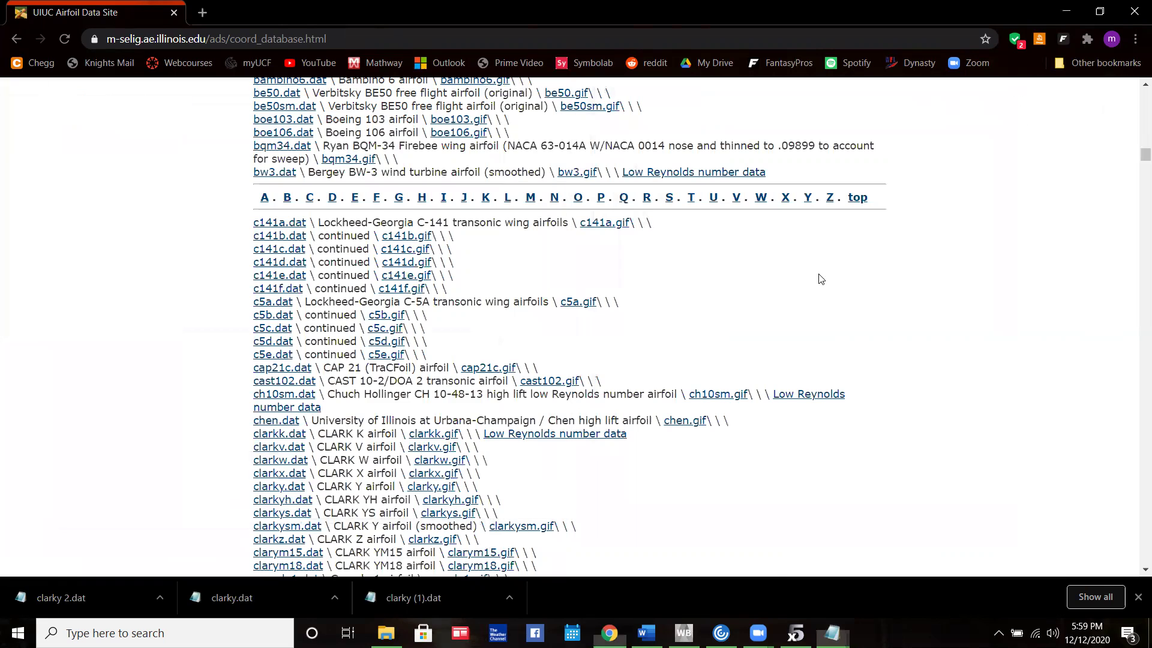
Switch to XFLR5's direct foil design mode
key(alt+Tab)
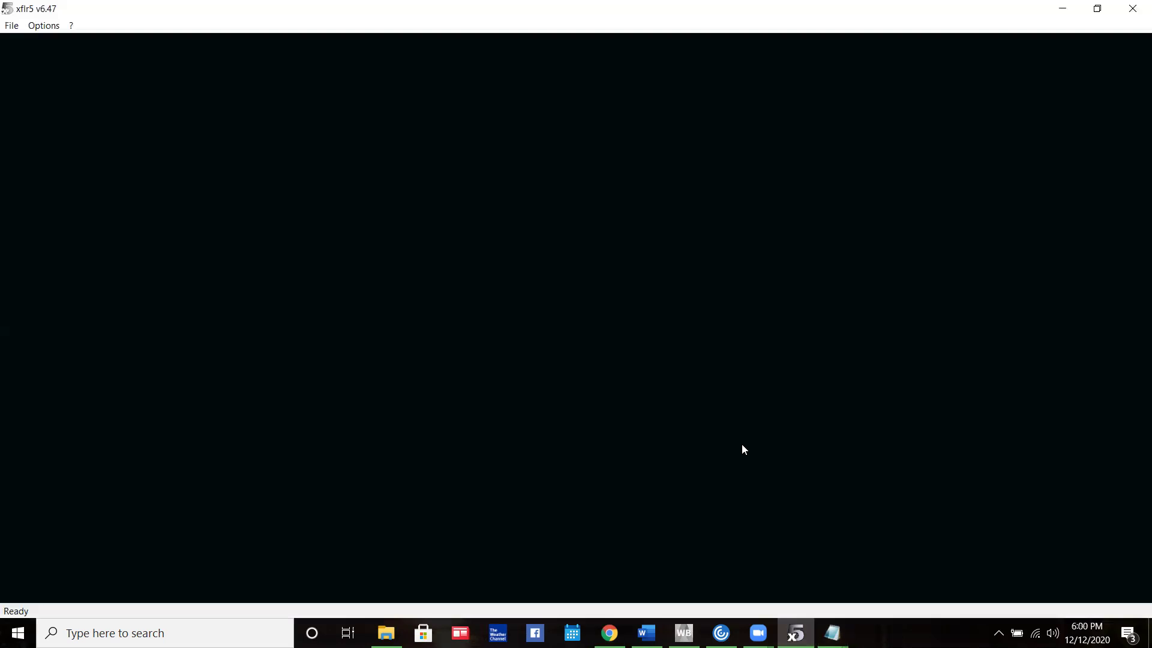
click(9, 27)
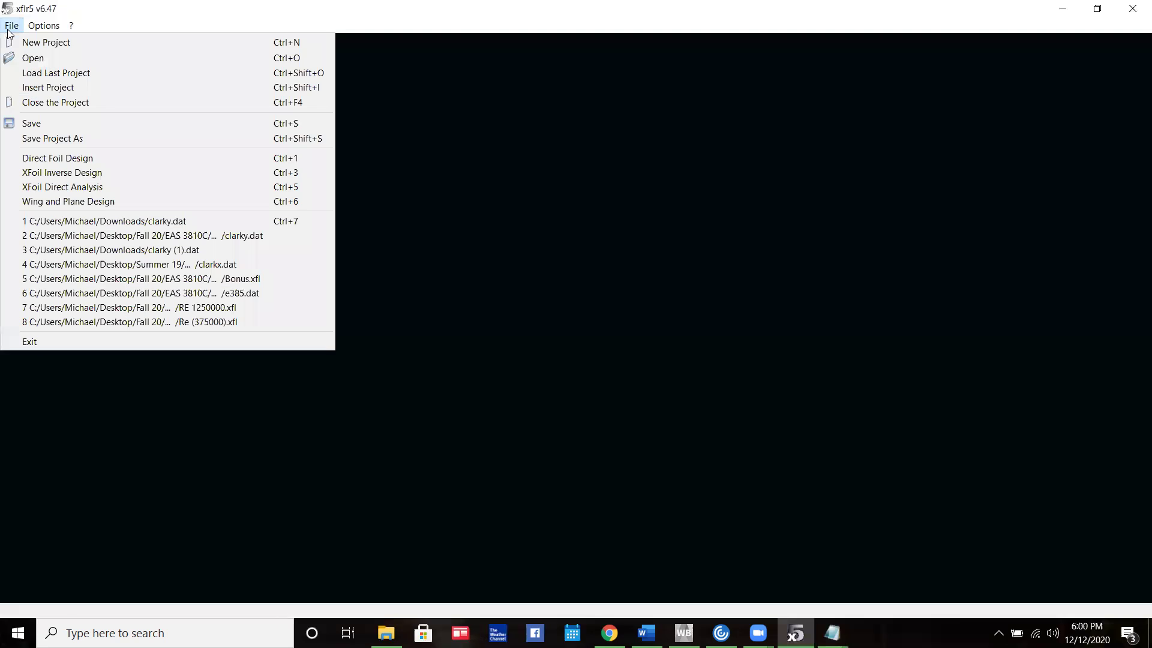
click(61, 157)
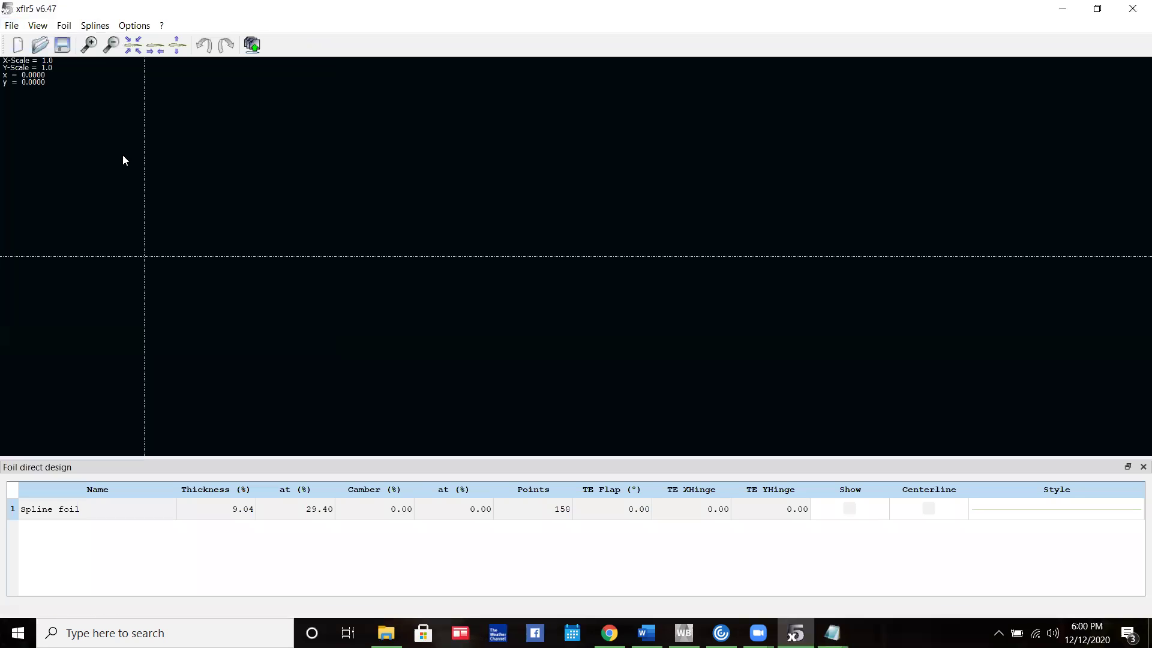
Load the Clark Y airfoil file from Fall 20 > EAS 3810C > Final Project > Part a
click(18, 27)
click(36, 55)
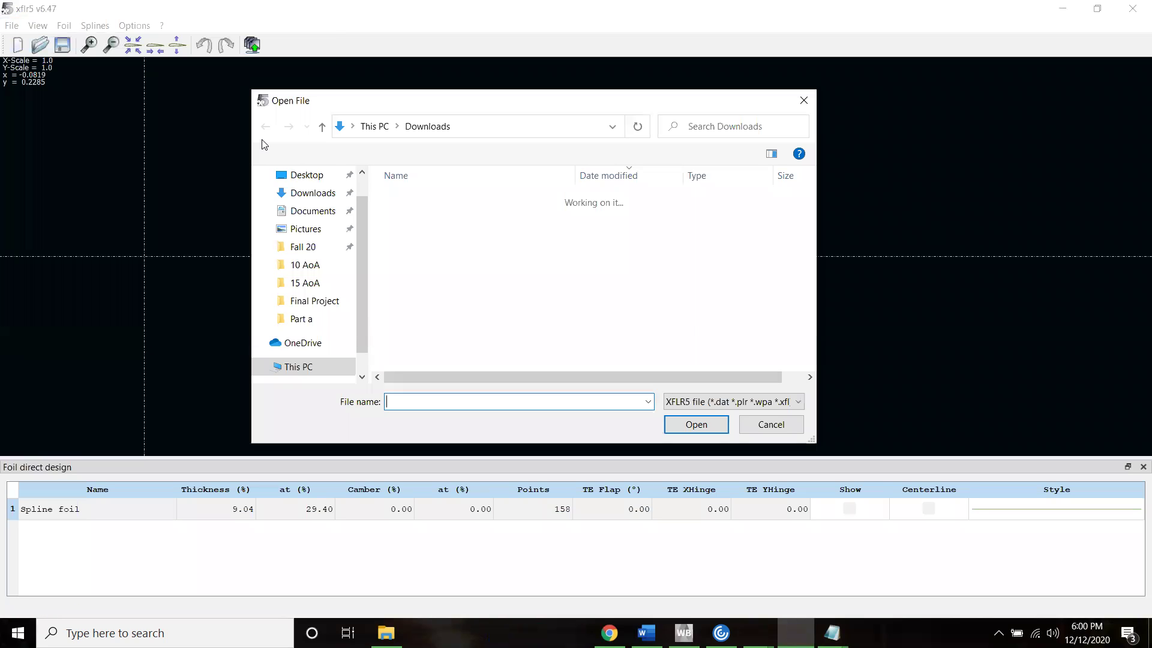
click(305, 250)
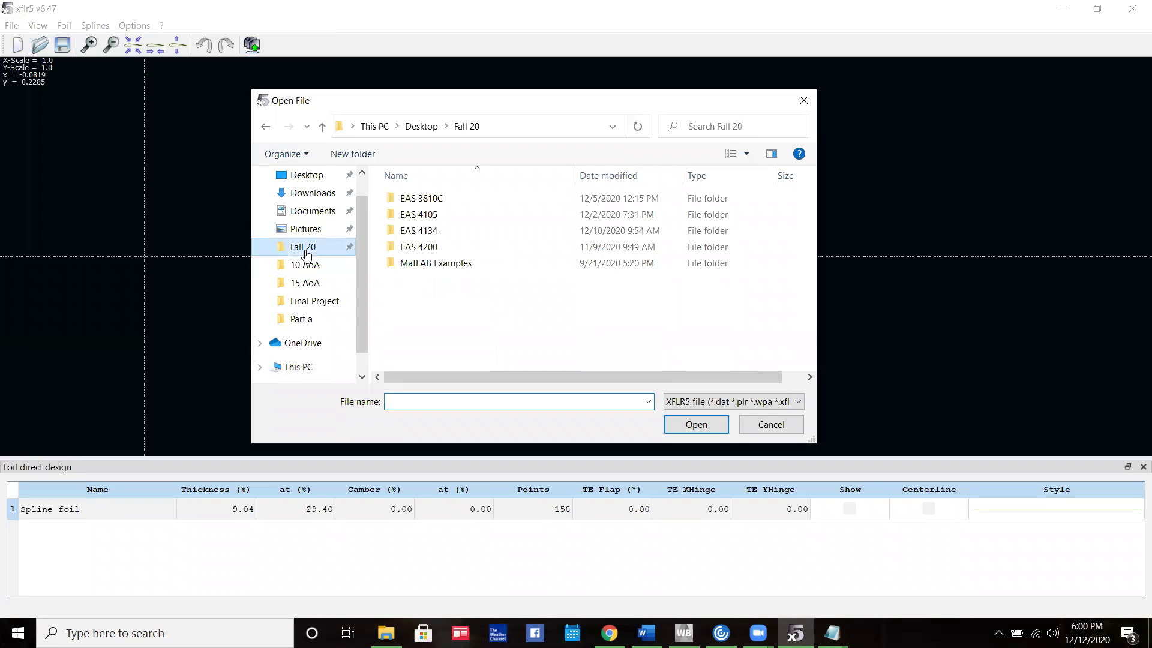
double_click(423, 198)
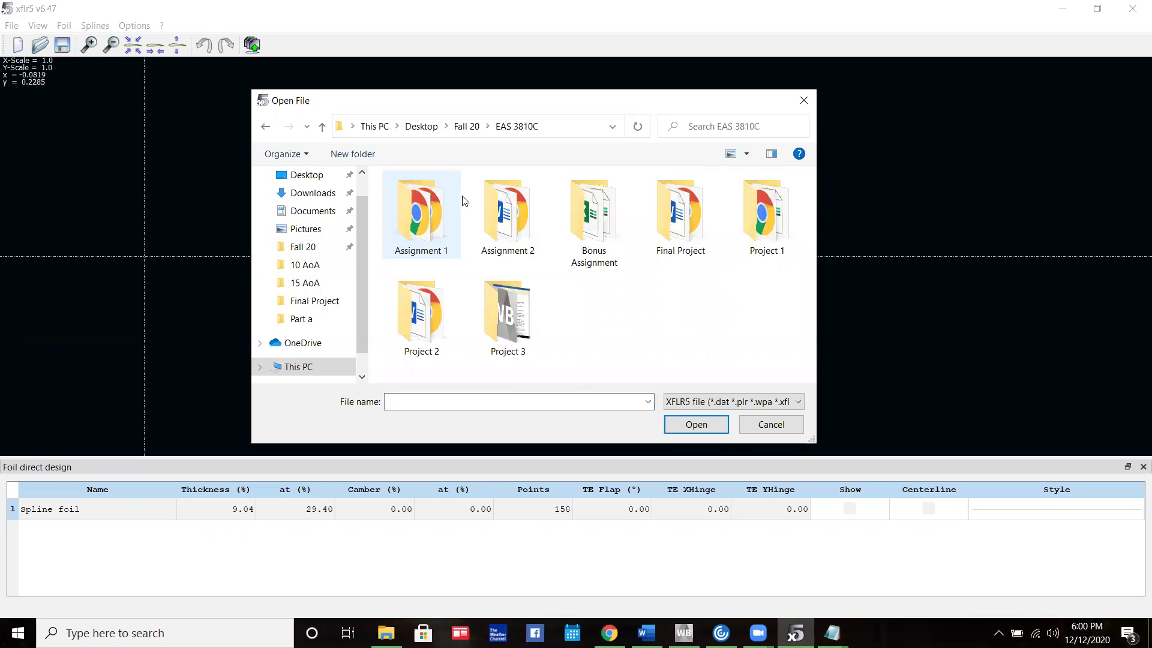
double_click(693, 230)
click(436, 221)
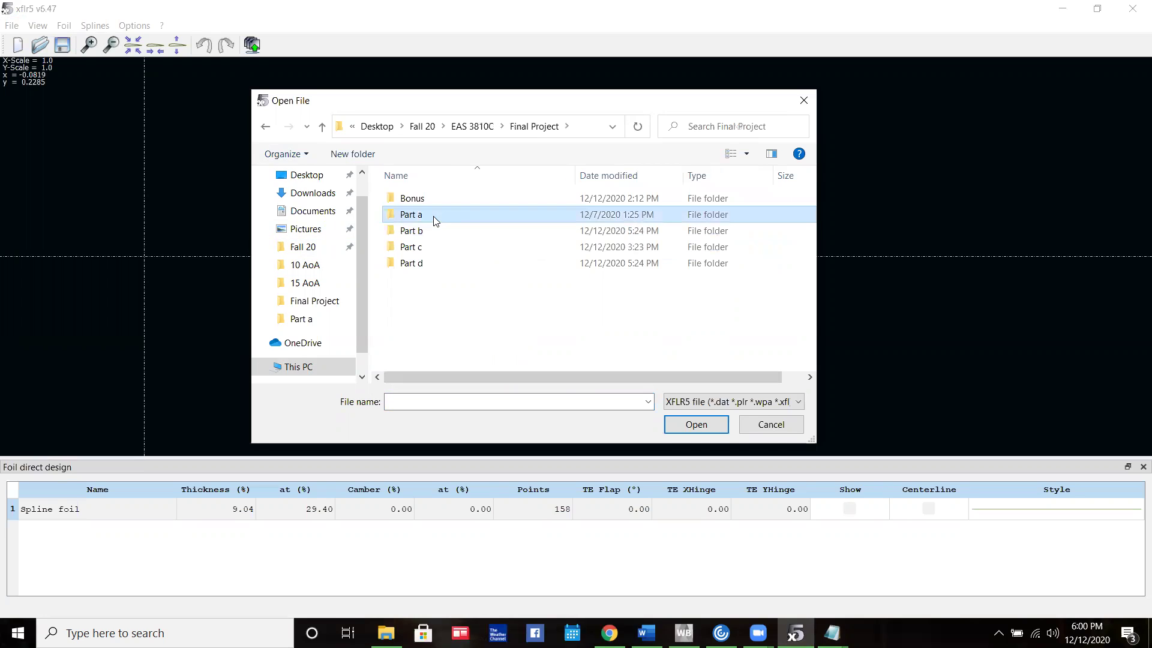
double_click(434, 222)
double_click(432, 225)
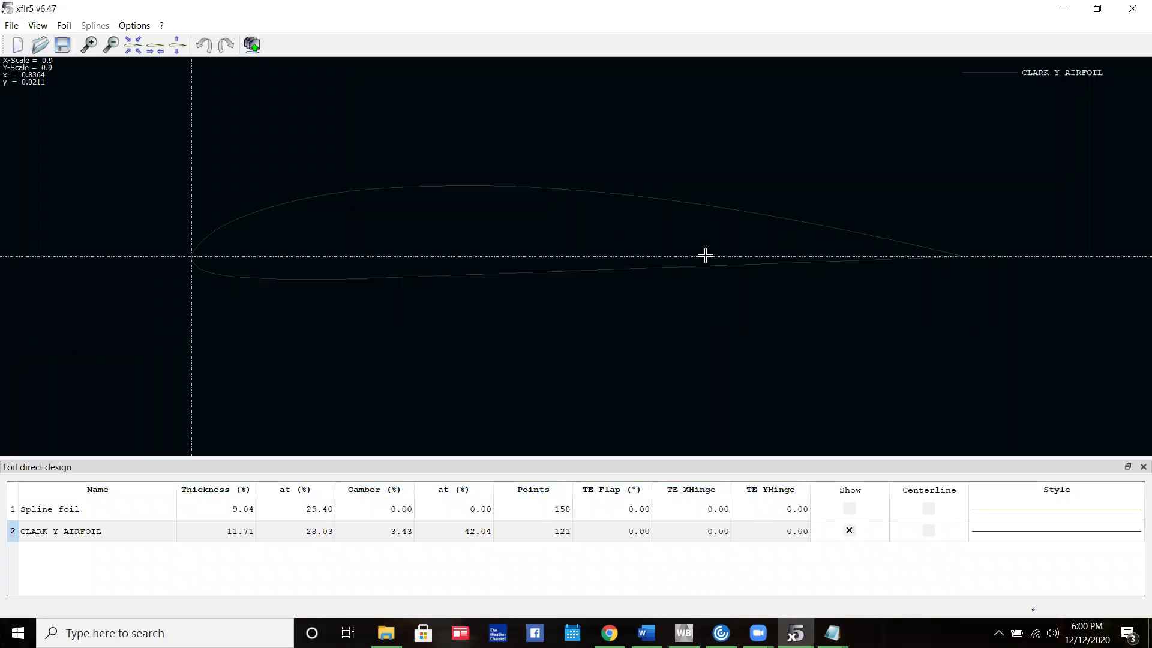
click(20, 26)
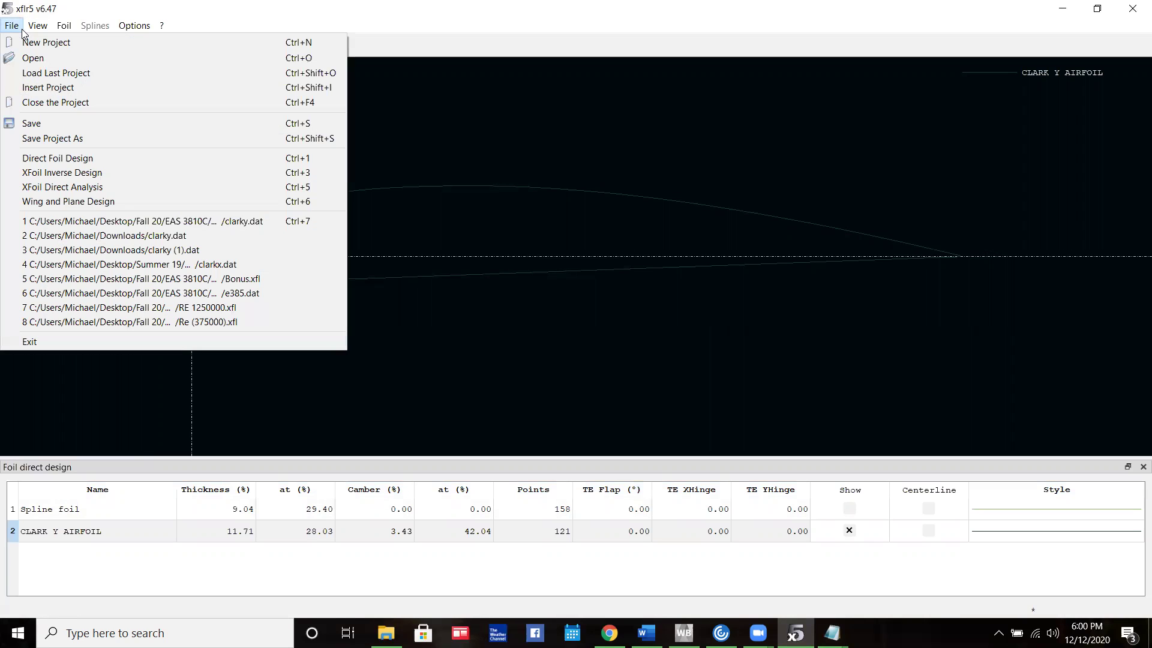
Switch to XFoil direct analysis and define a Clark Y polar at Reynolds number 300000
click(160, 187)
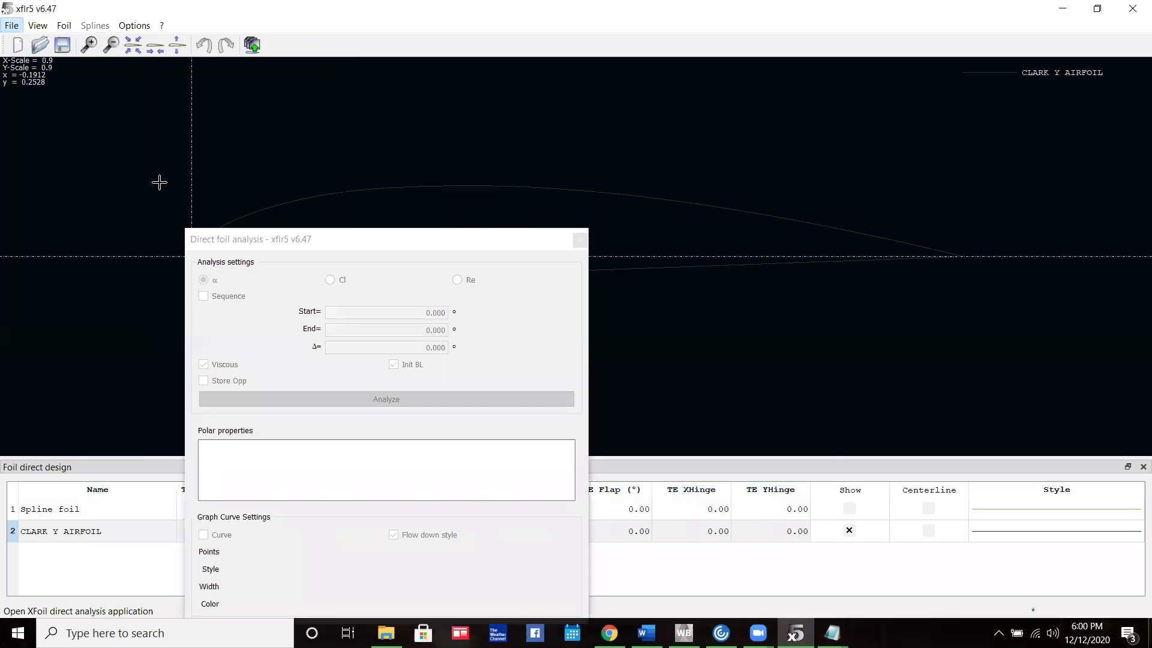
drag(373, 234, 409, 141)
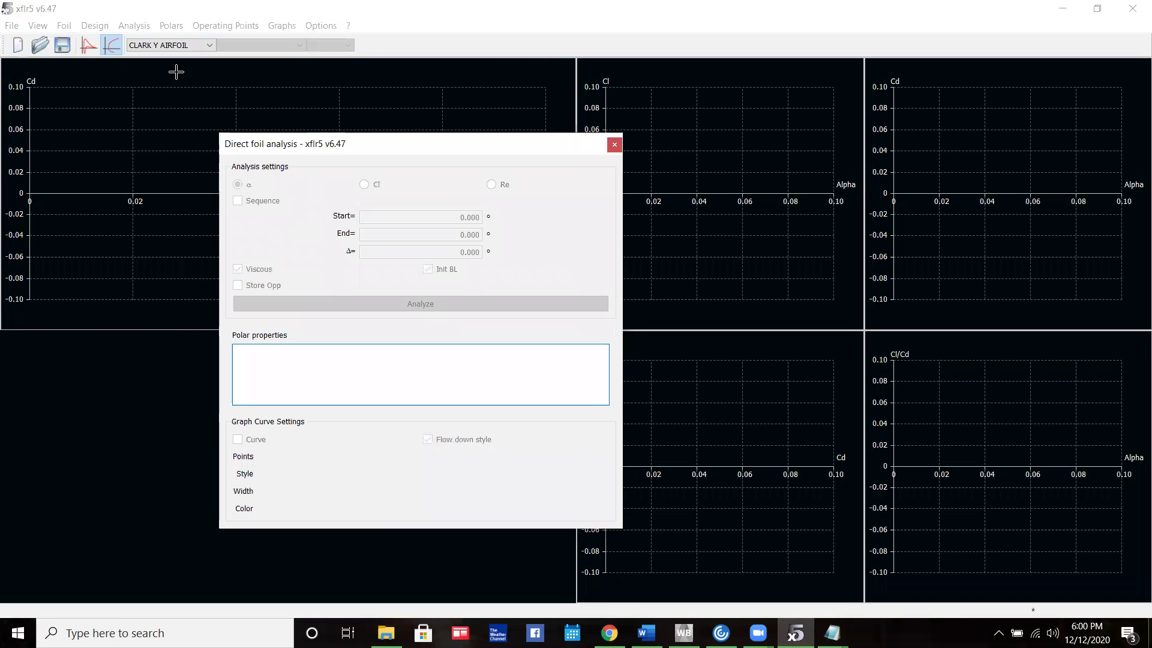
click(133, 25)
click(160, 39)
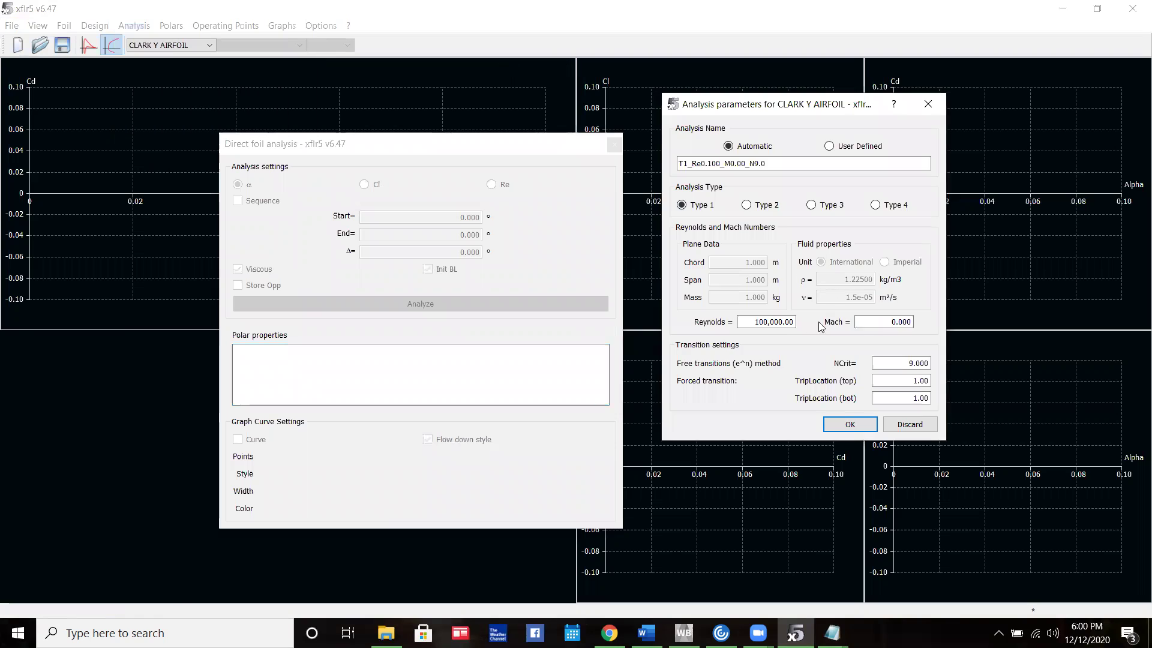
double_click(774, 322)
text(300)
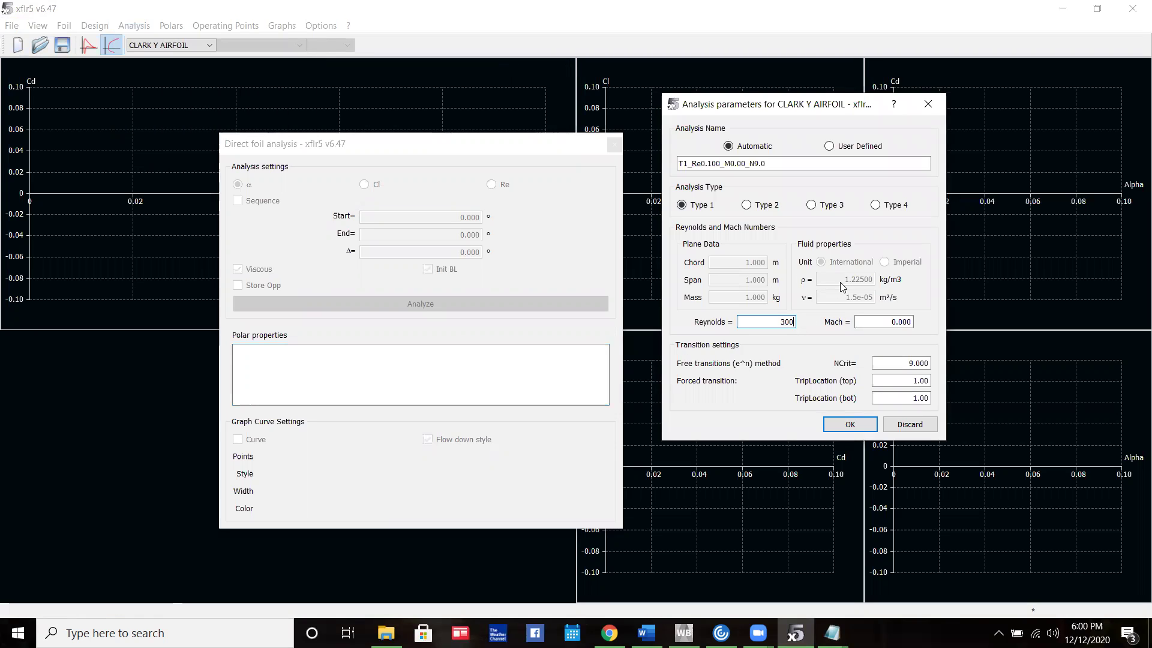
text(000)
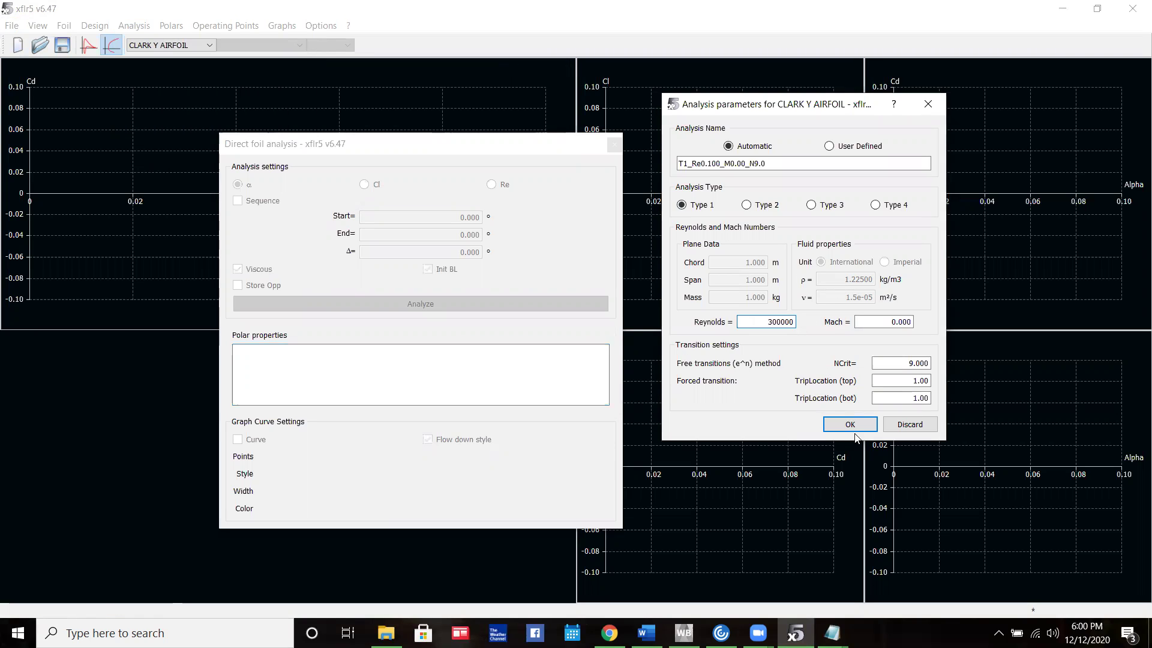
click(852, 426)
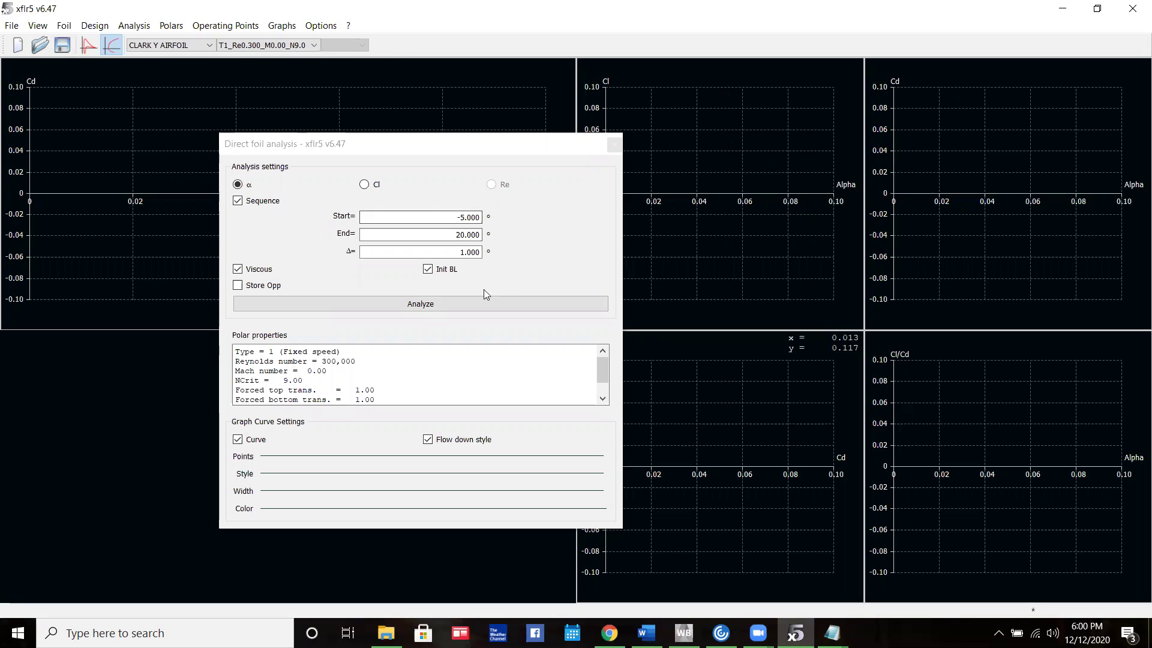
Analyze the Clark Y polar from −5° to 20° alpha in 1° steps
click(440, 304)
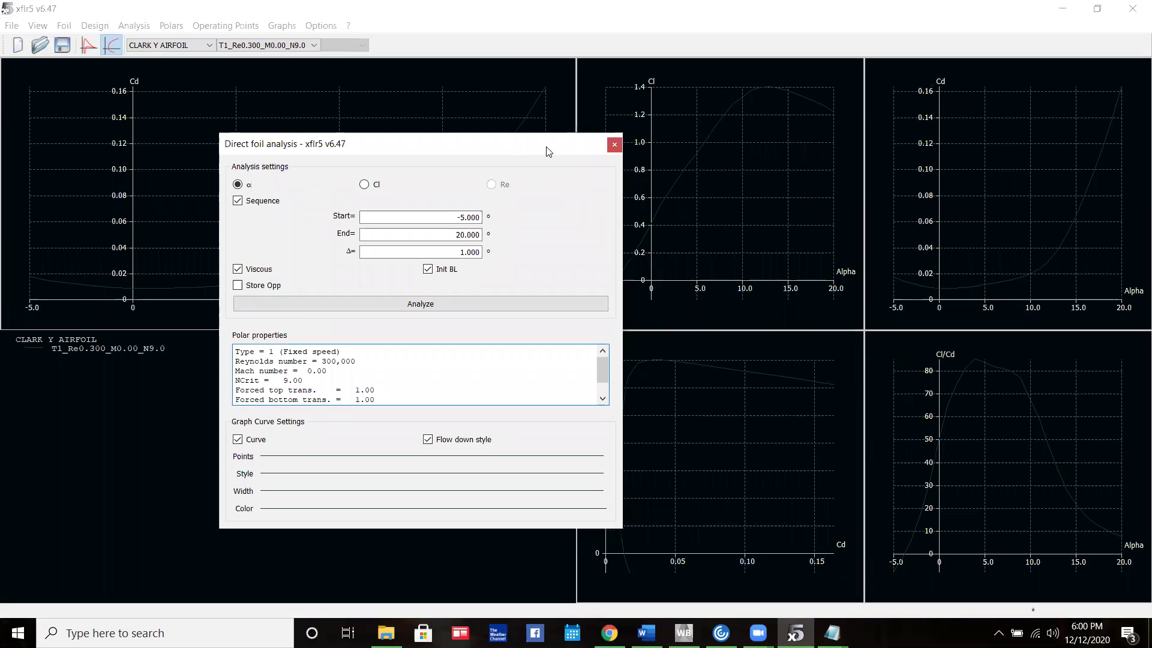
drag(547, 151, 456, 349)
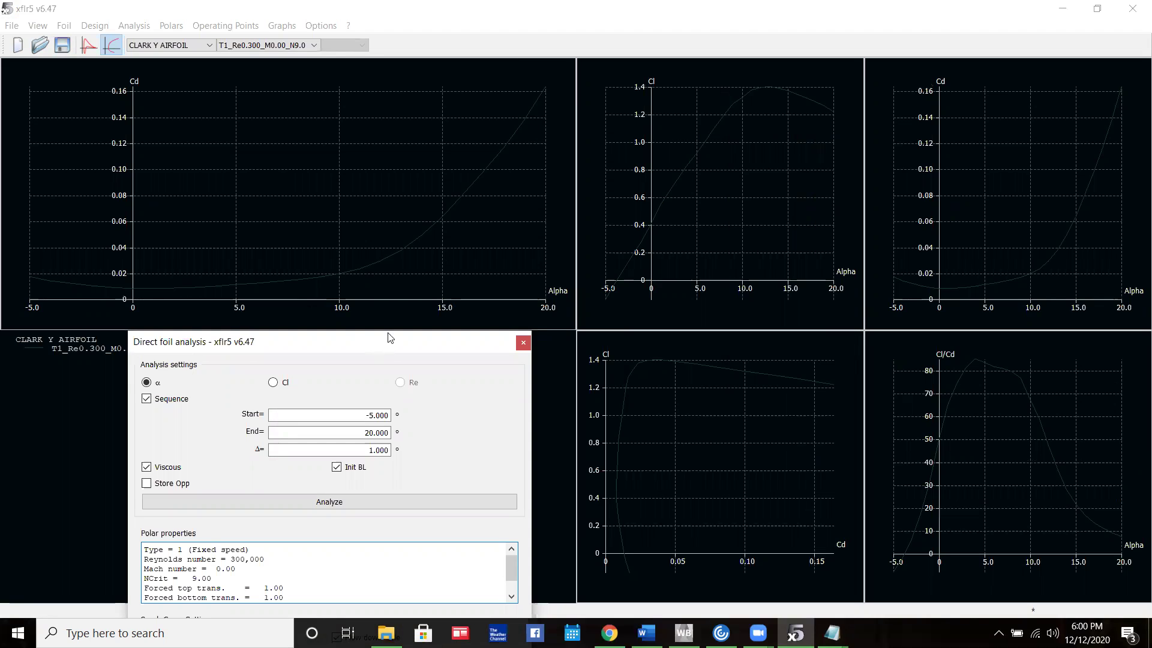
drag(390, 338, 462, 125)
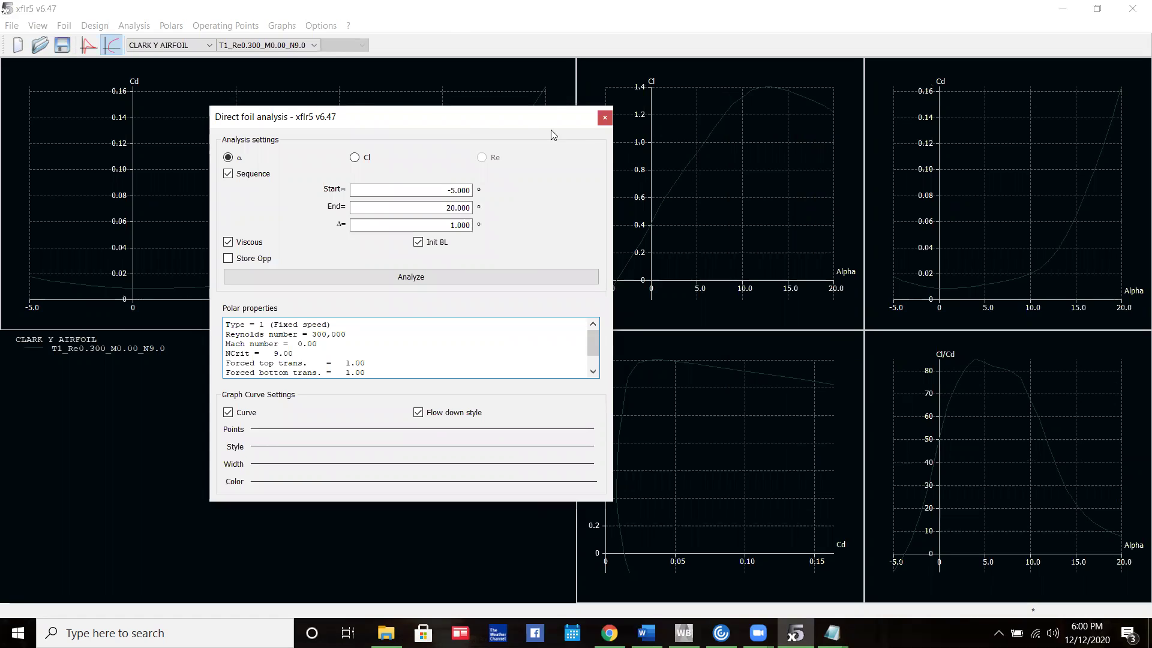
click(451, 87)
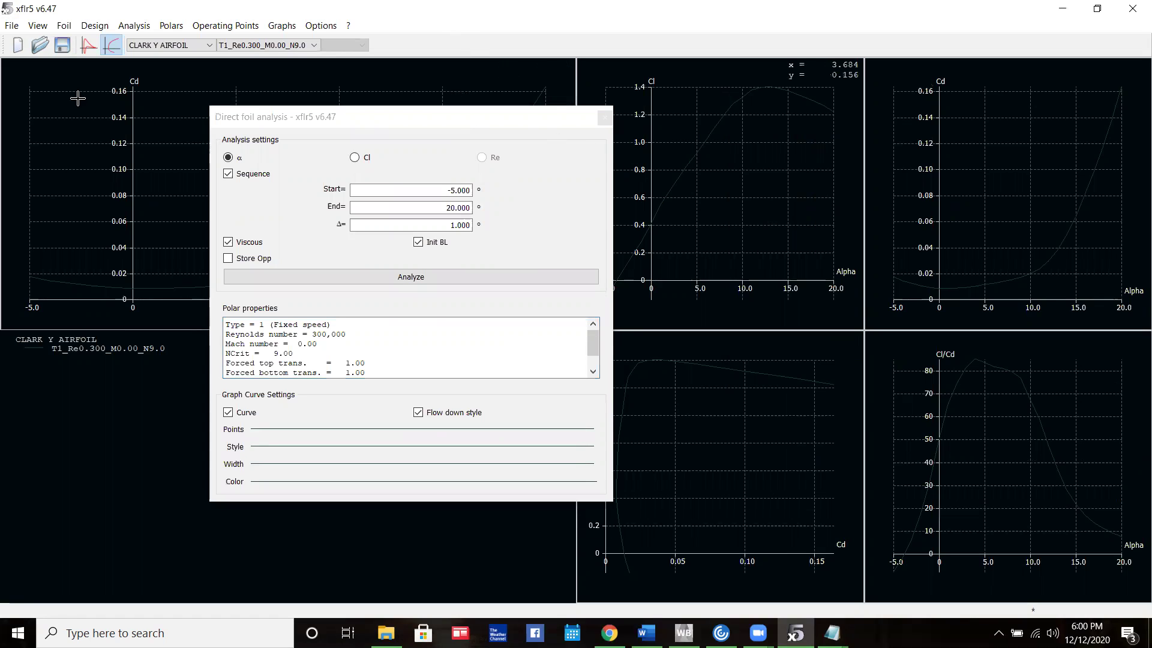
In Wing and Plane Design, define a new plane with the elevator and fin unchecked
click(12, 25)
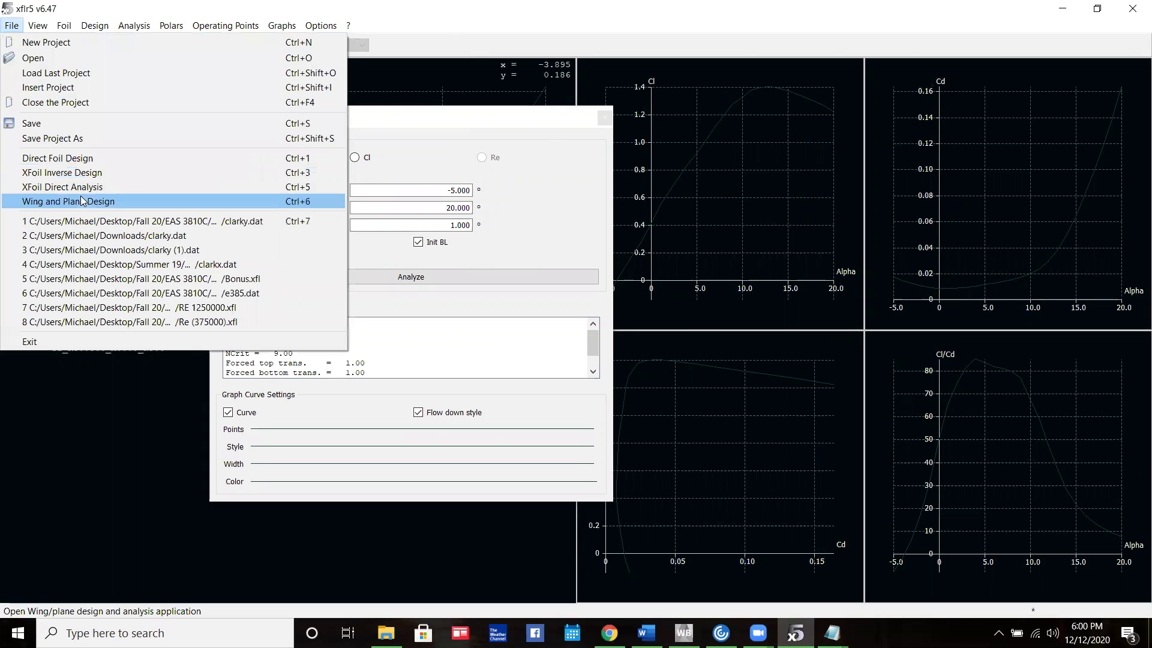
click(82, 201)
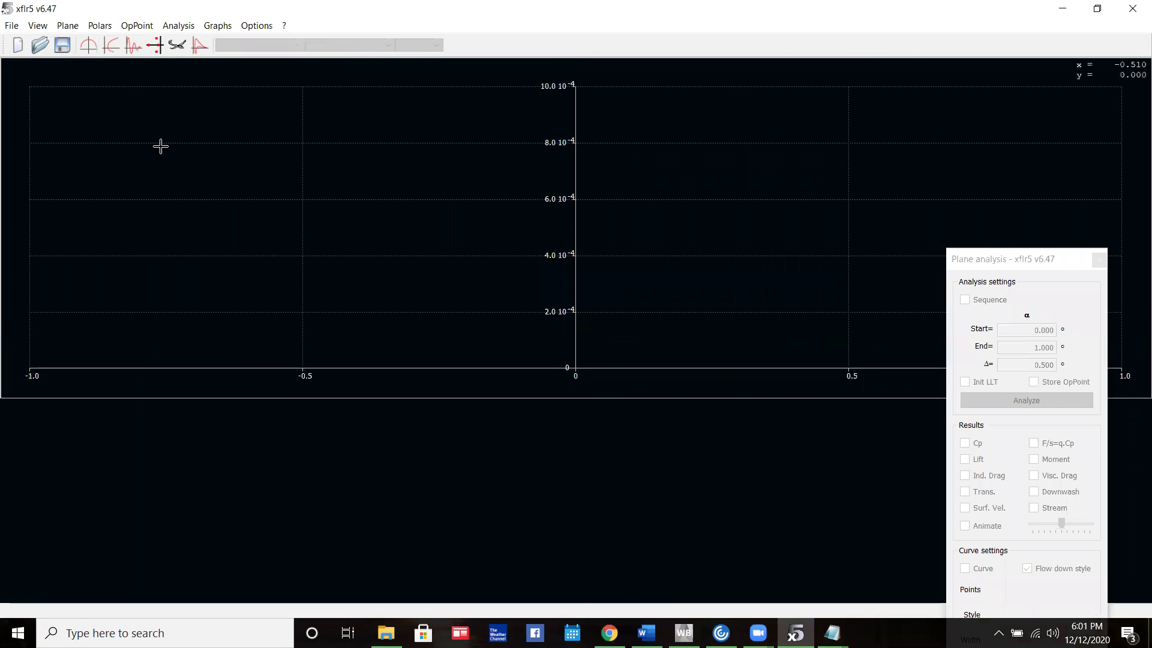
click(67, 25)
click(88, 42)
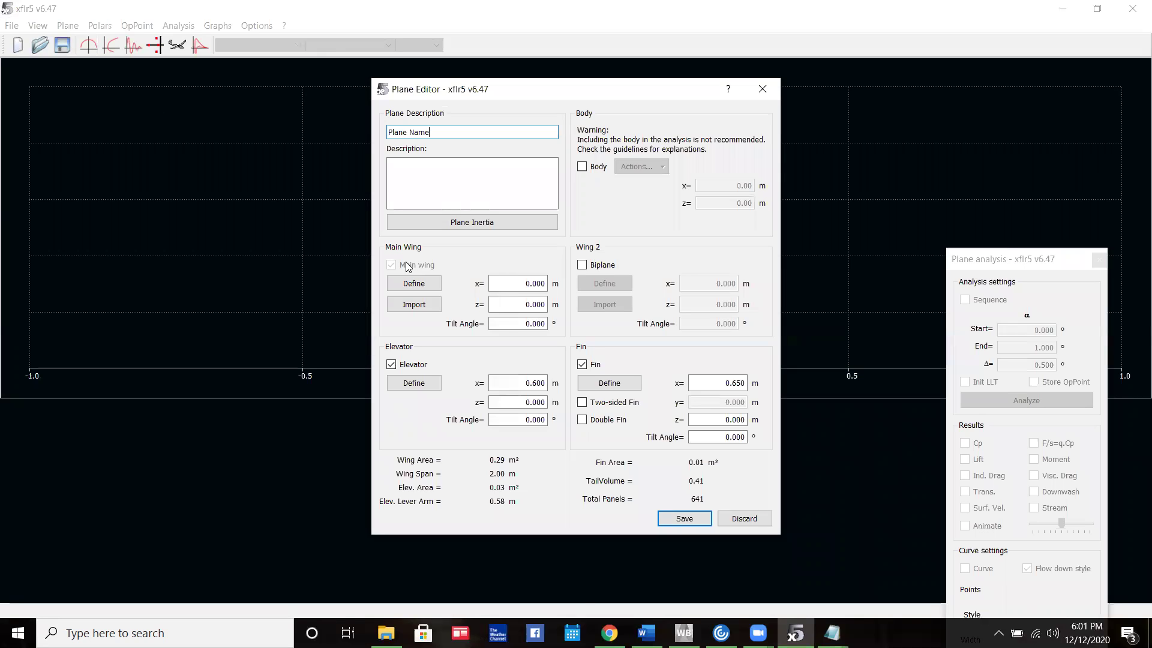
click(408, 366)
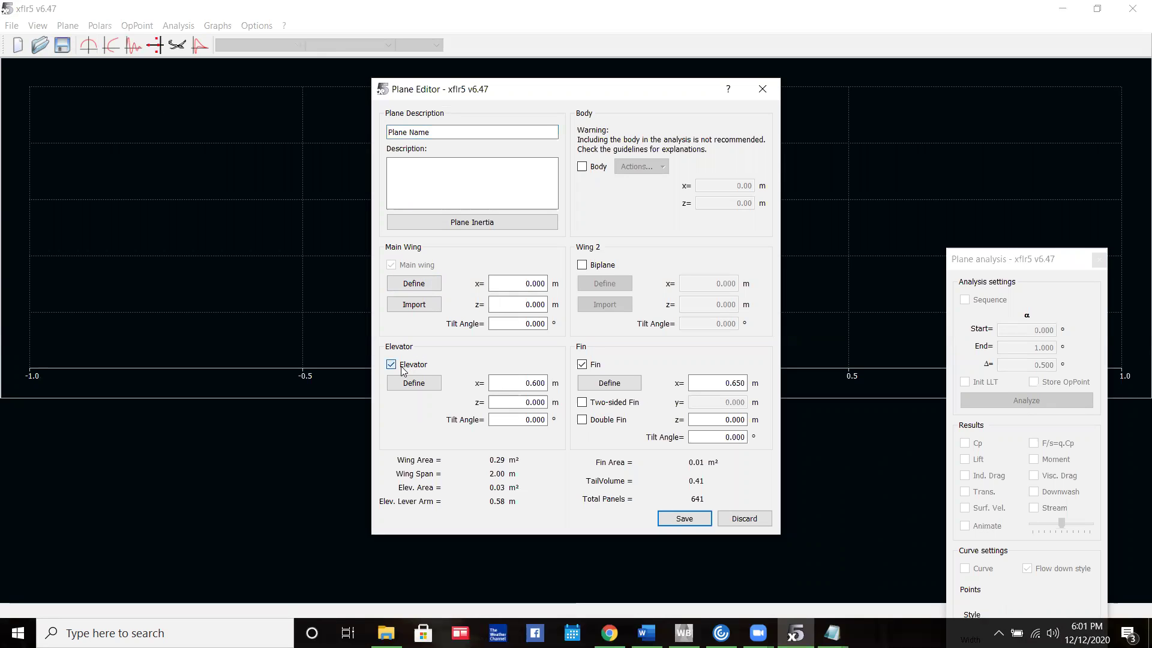
click(595, 366)
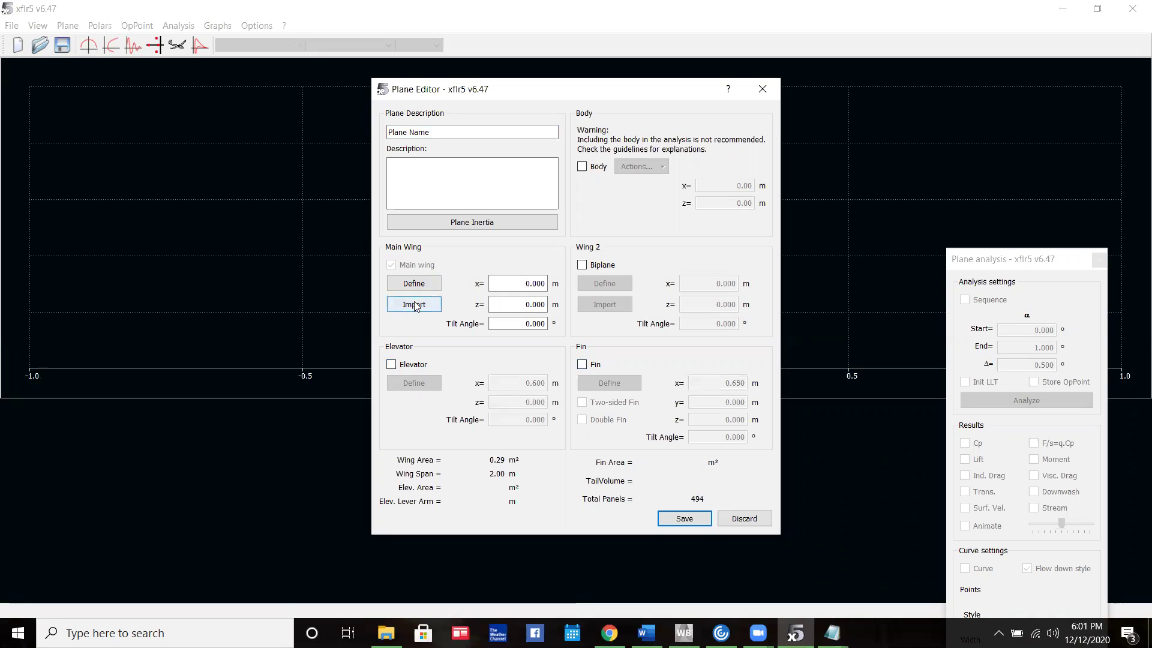
Name the main wing 'Rectangular Wing AR = 5', checking the Word assignment
click(430, 286)
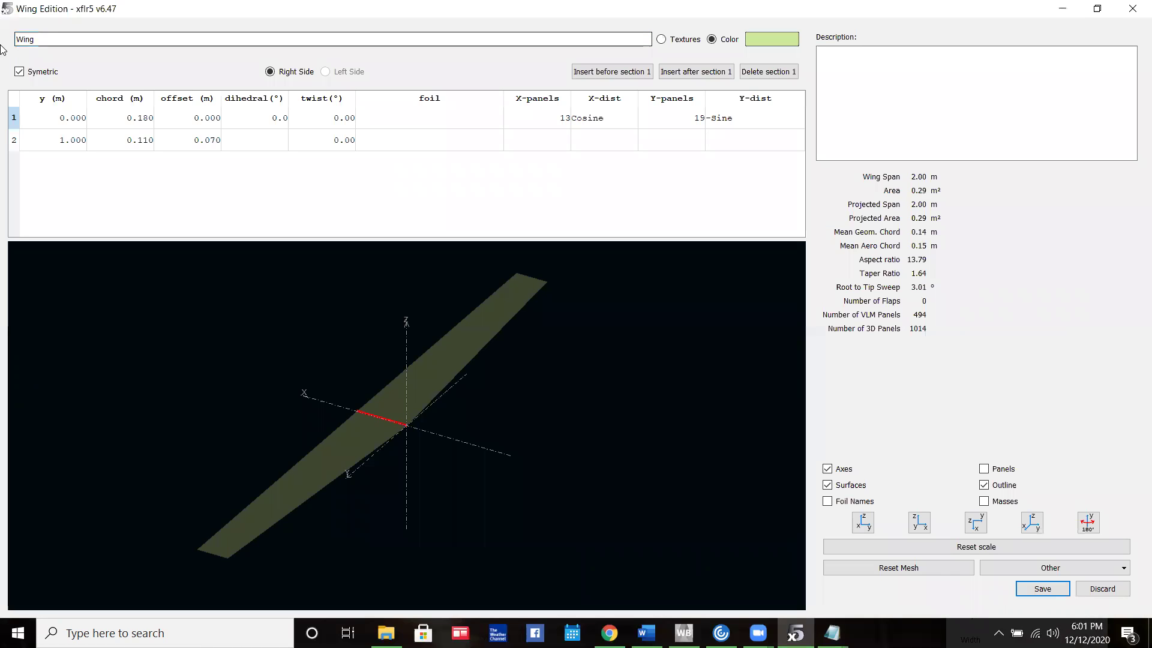
key(BackSpace)
key(BackSpace)
text(Rec)
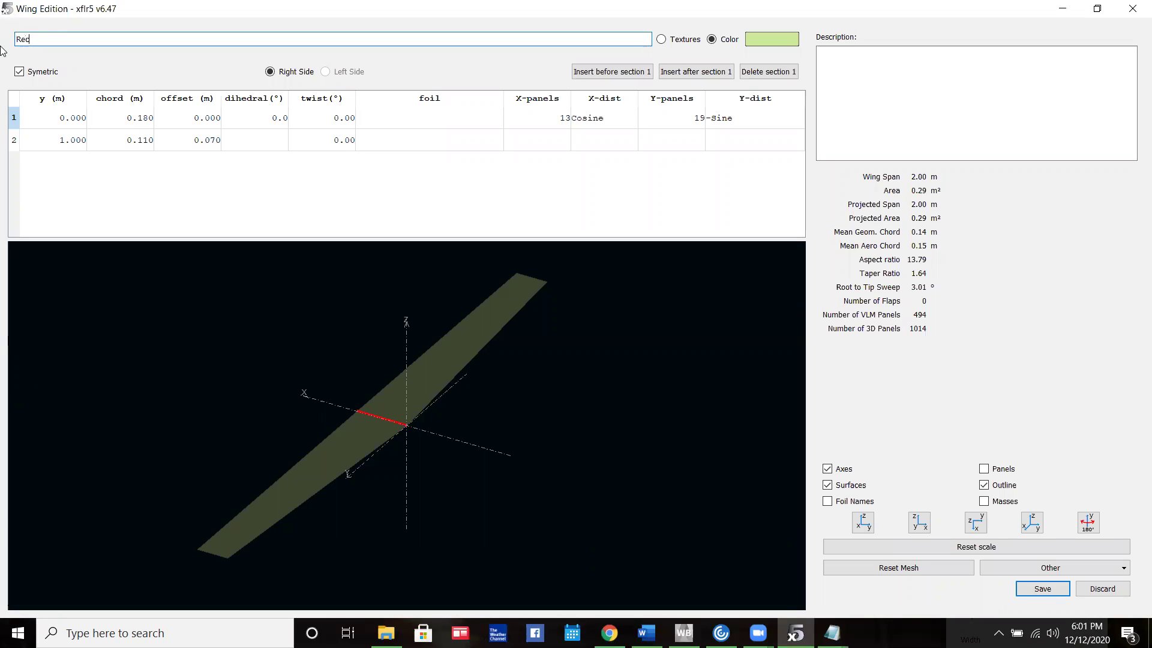
text(tangular Wing AR = 5)
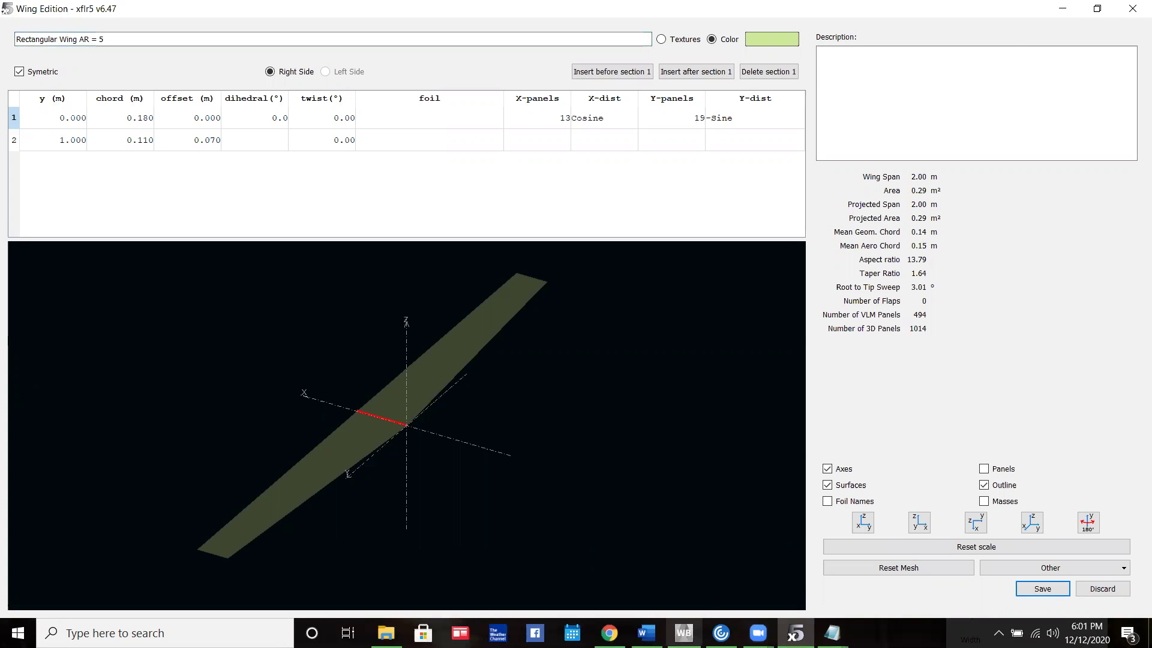
click(646, 633)
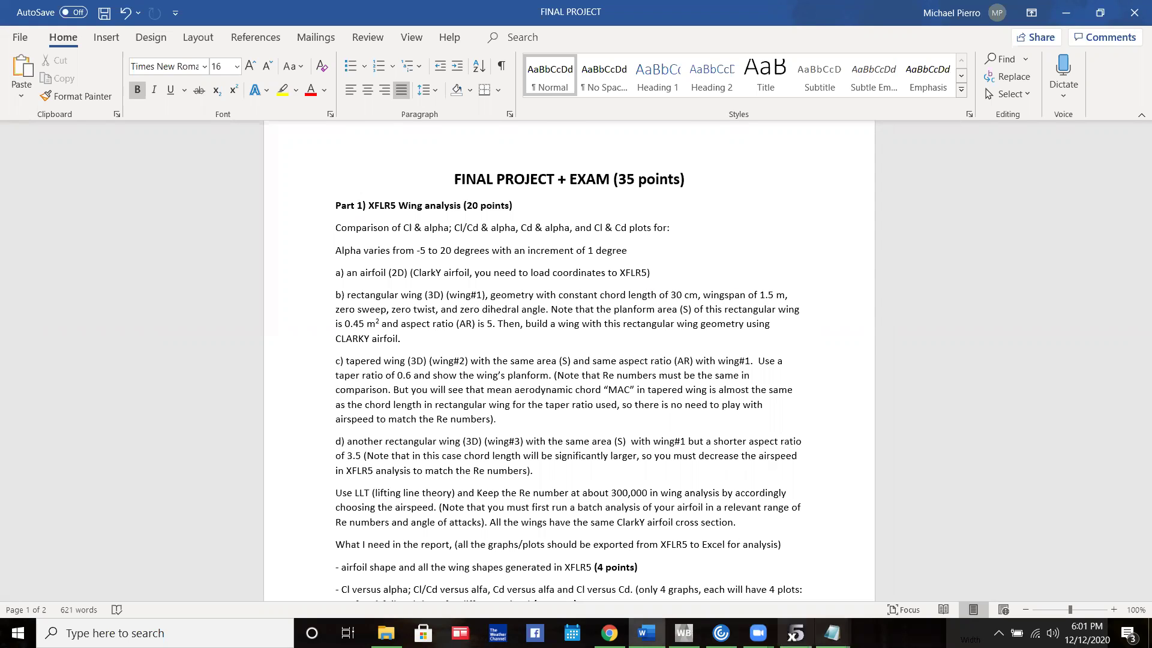
click(796, 633)
Set the tip at y = 0.750 m, both chords to 0.300 m, and tip offset 0
double_click(83, 140)
text(0.75)
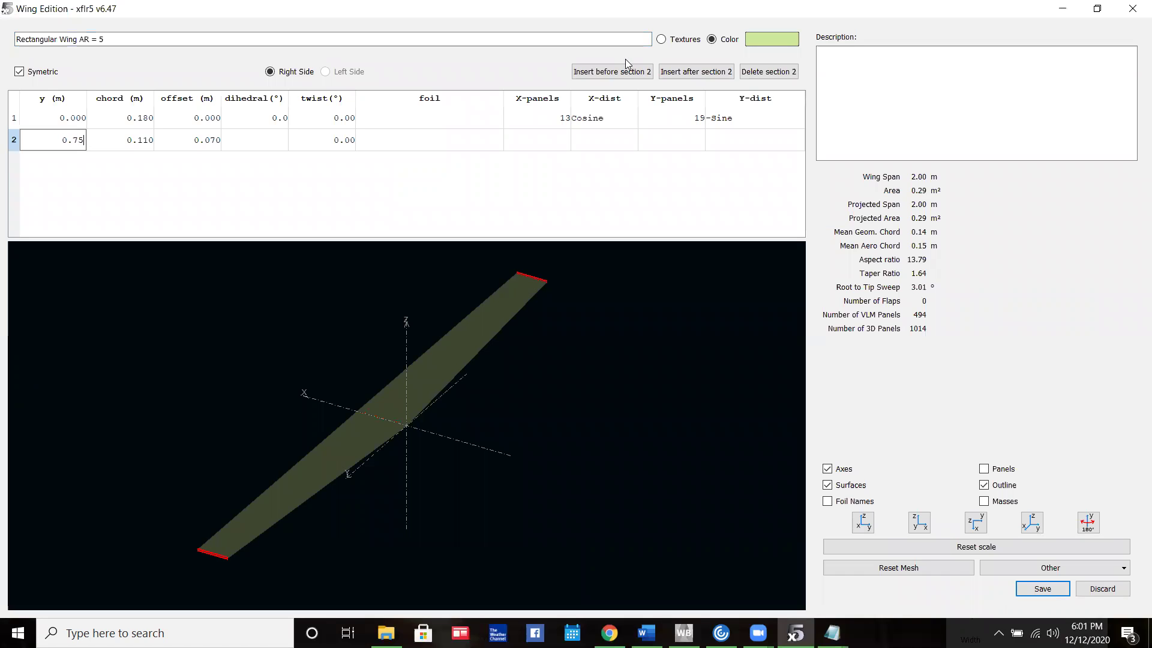
key(Return)
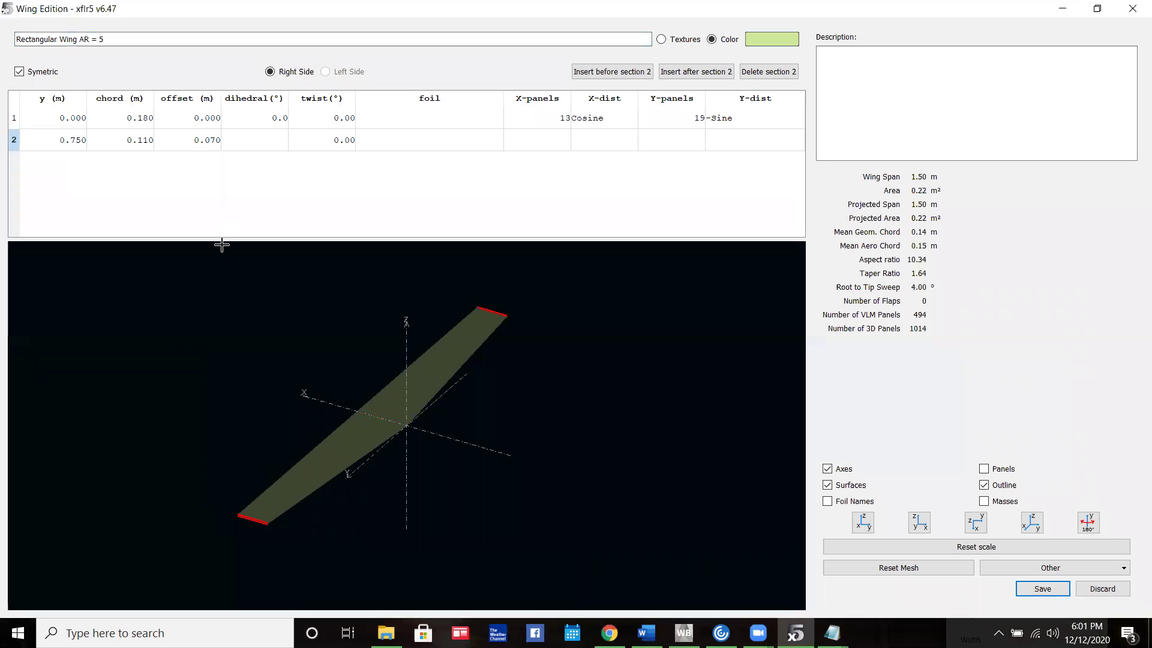
double_click(128, 120)
text(0.3)
key(Return)
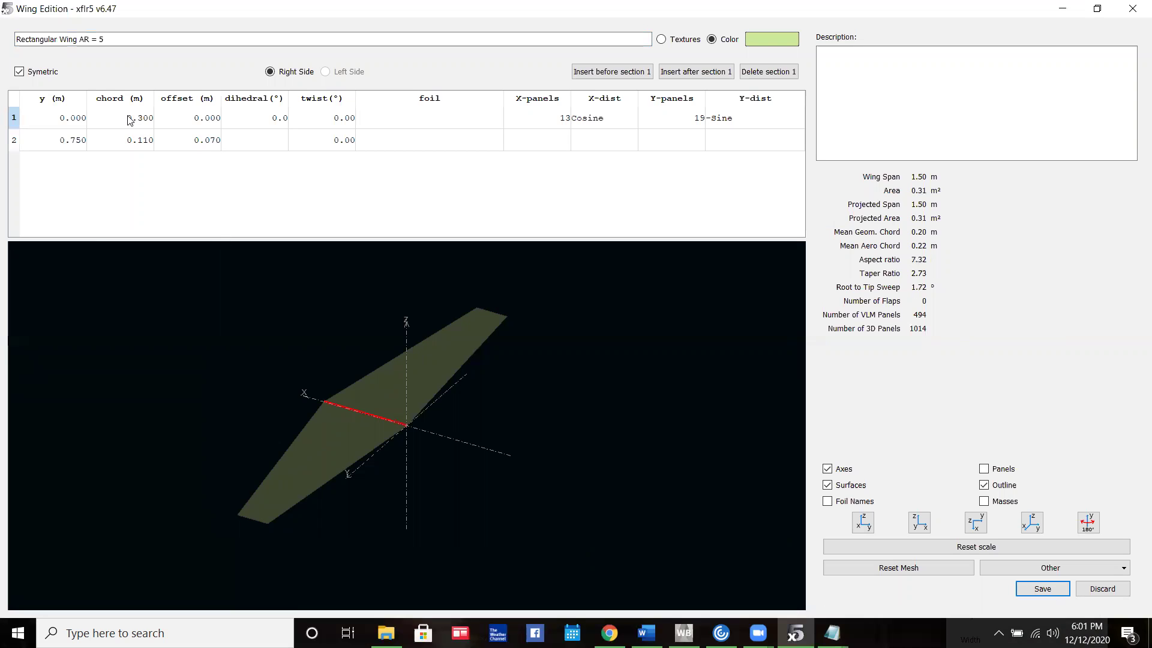
double_click(136, 141)
text(0.3)
key(Return)
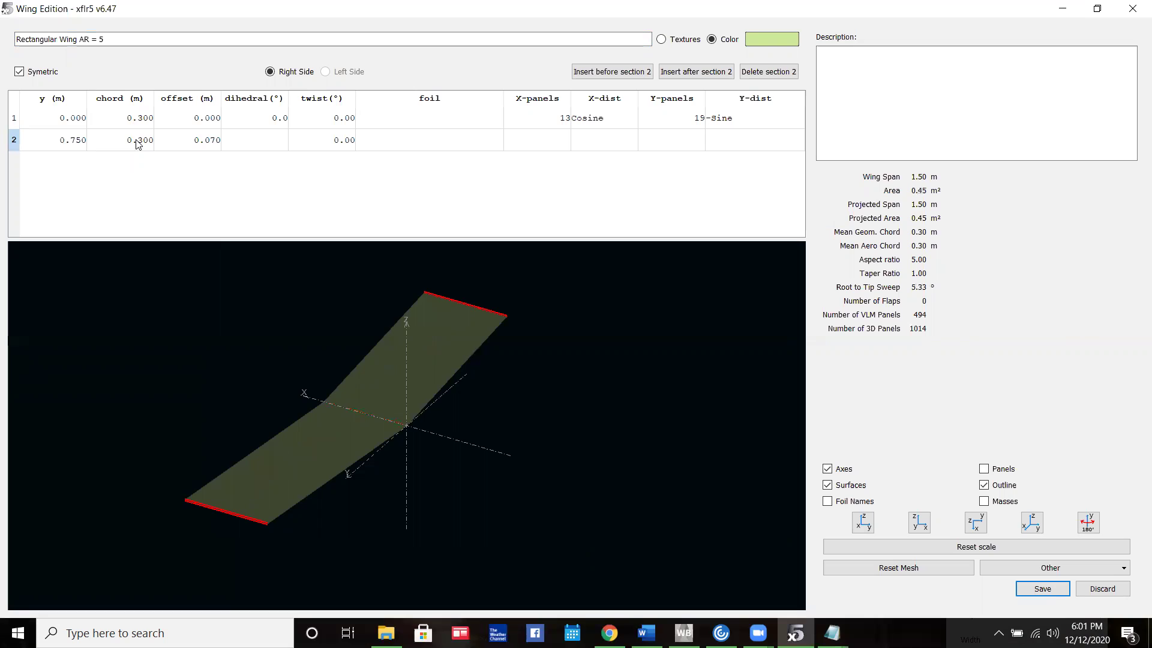
double_click(212, 141)
text(0)
key(Return)
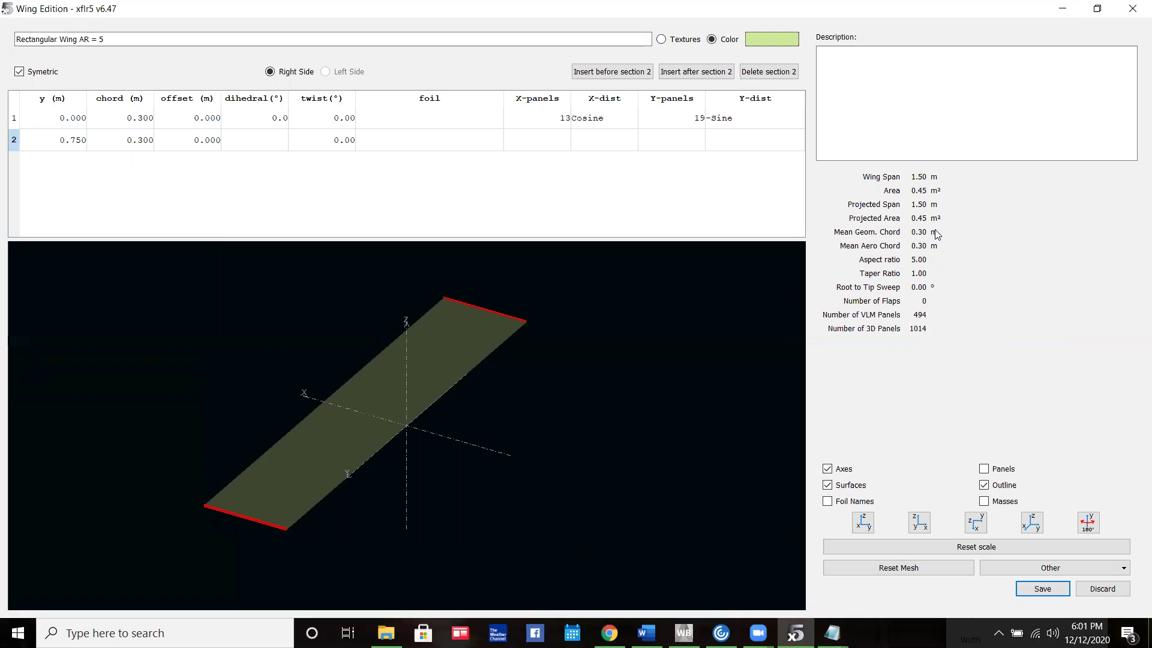
click(646, 632)
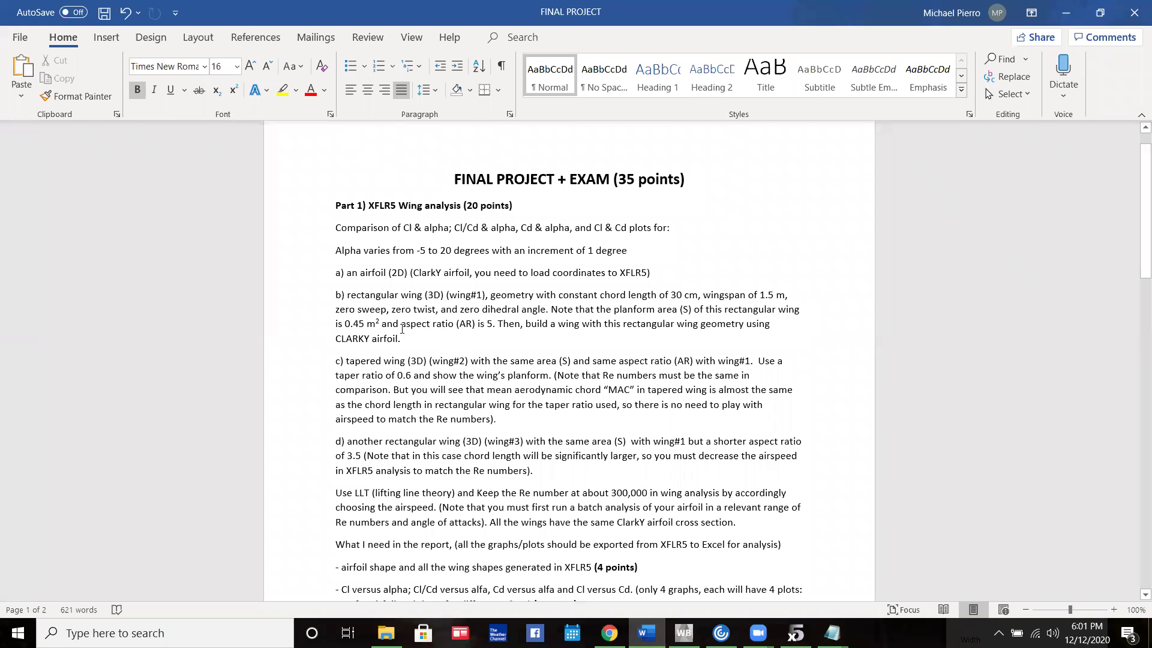
Highlight the required 0.45 m² area and aspect ratio 5 in part b), then return to XFLR5
drag(335, 324, 381, 325)
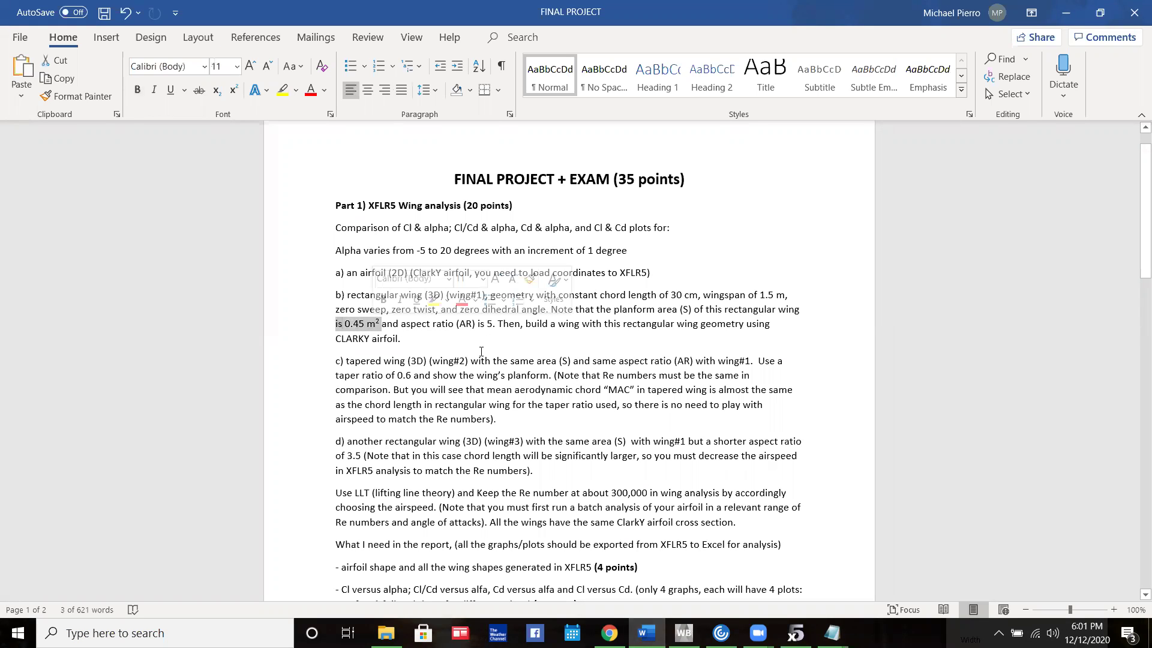
click(480, 348)
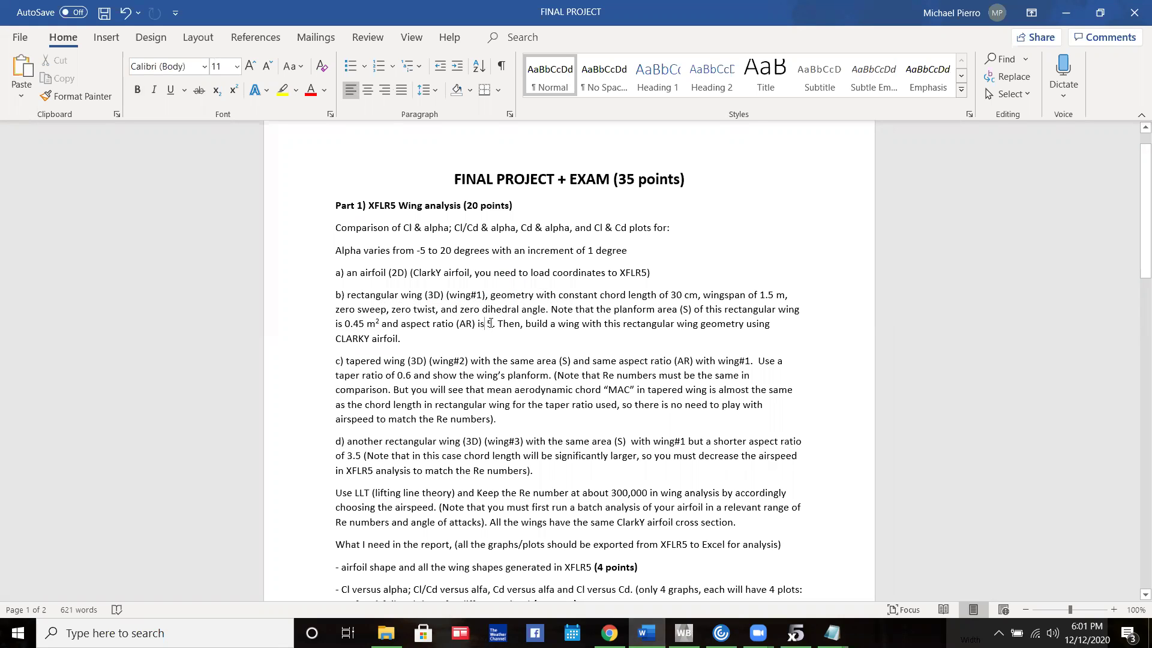
drag(490, 323, 478, 324)
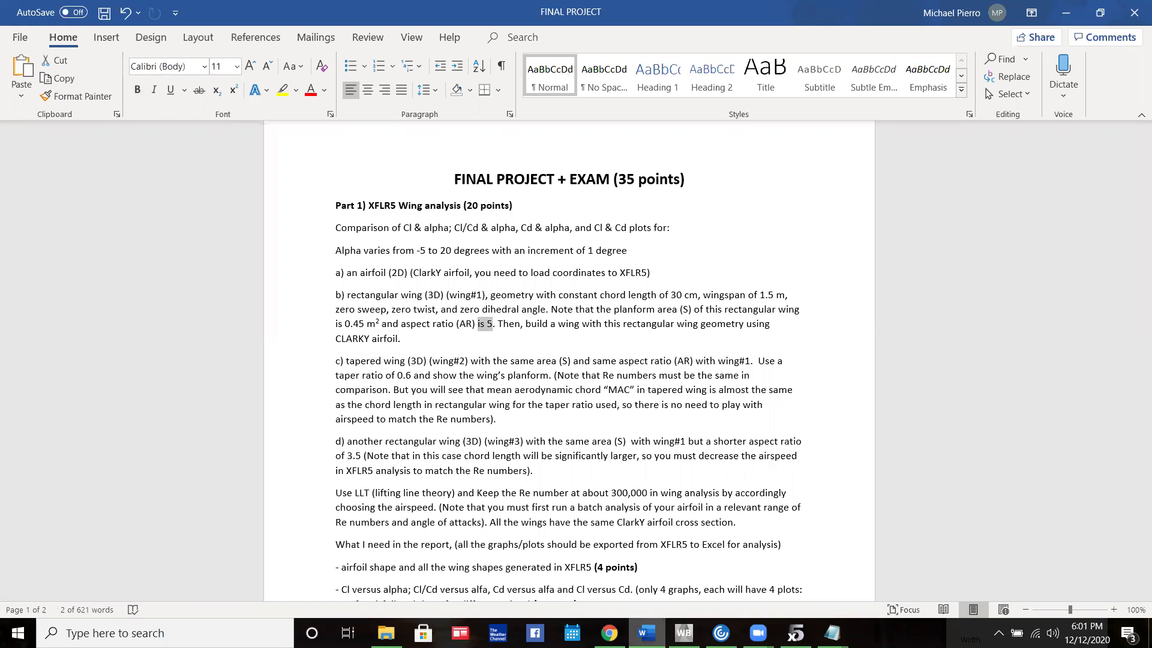
click(609, 633)
click(646, 633)
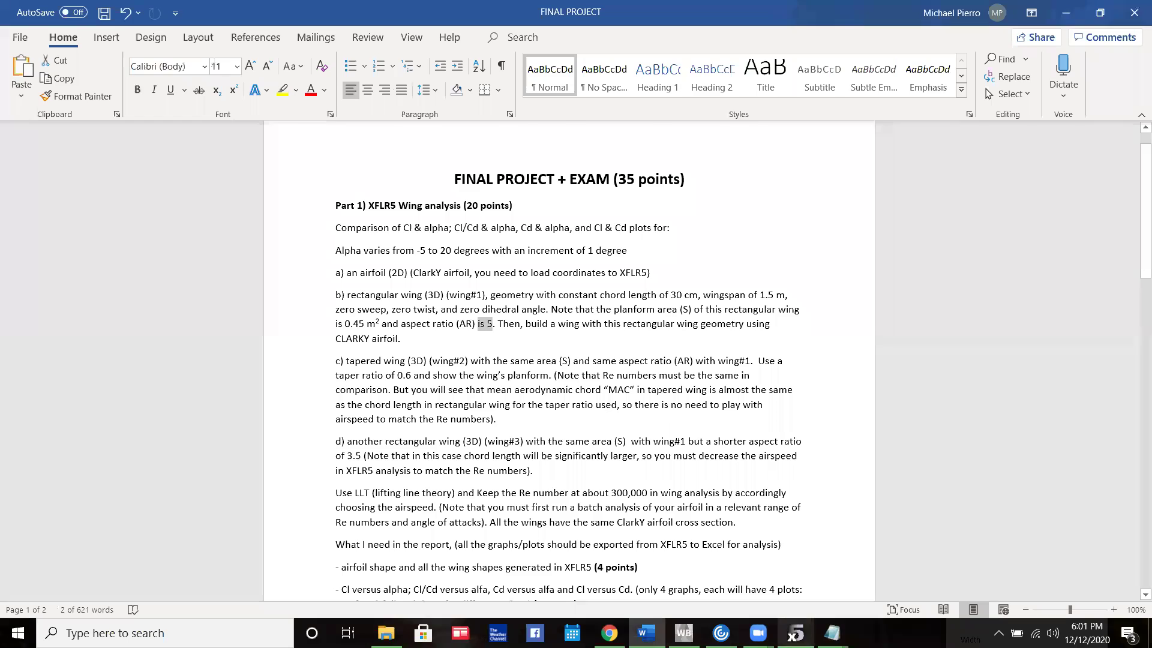
click(795, 632)
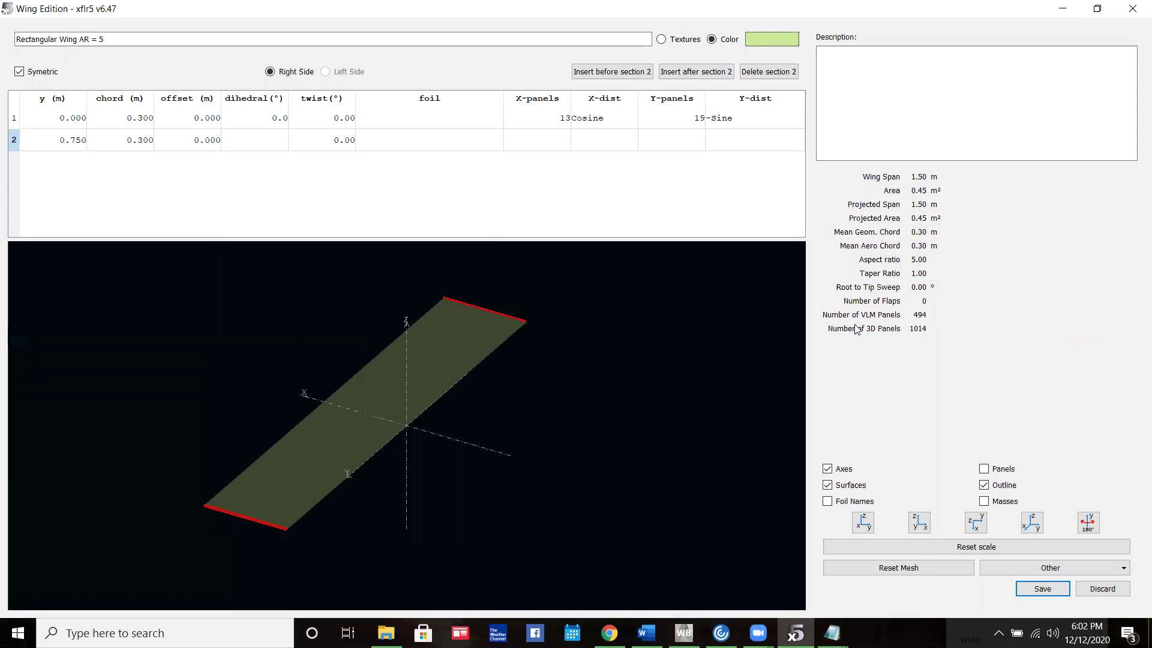
Assign CLARK Y AIRFOIL to both the root and tip sections
click(437, 120)
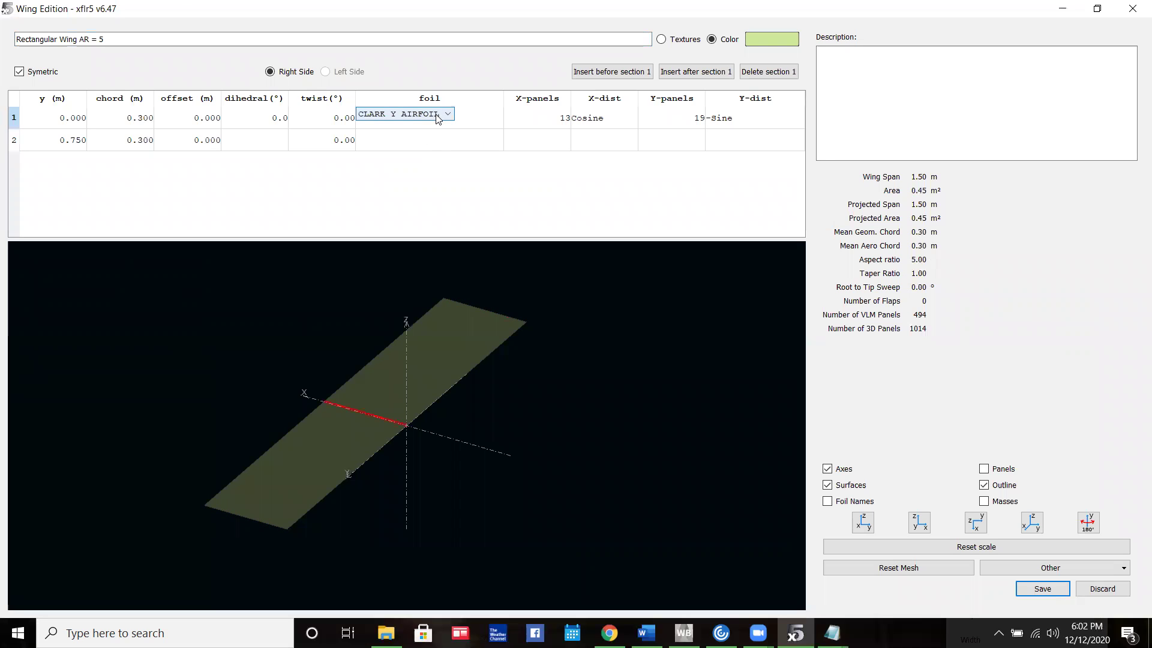
click(432, 144)
click(471, 211)
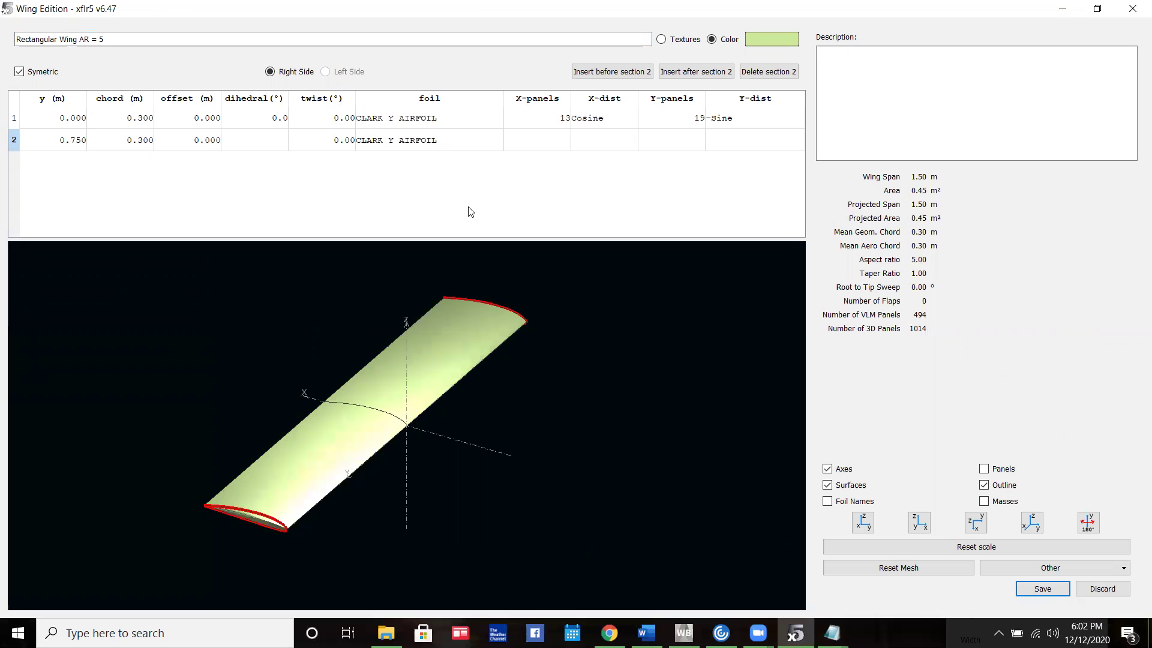
Set the root section to 20 chordwise and 20 spanwise panels
click(561, 119)
text(20)
key(Return)
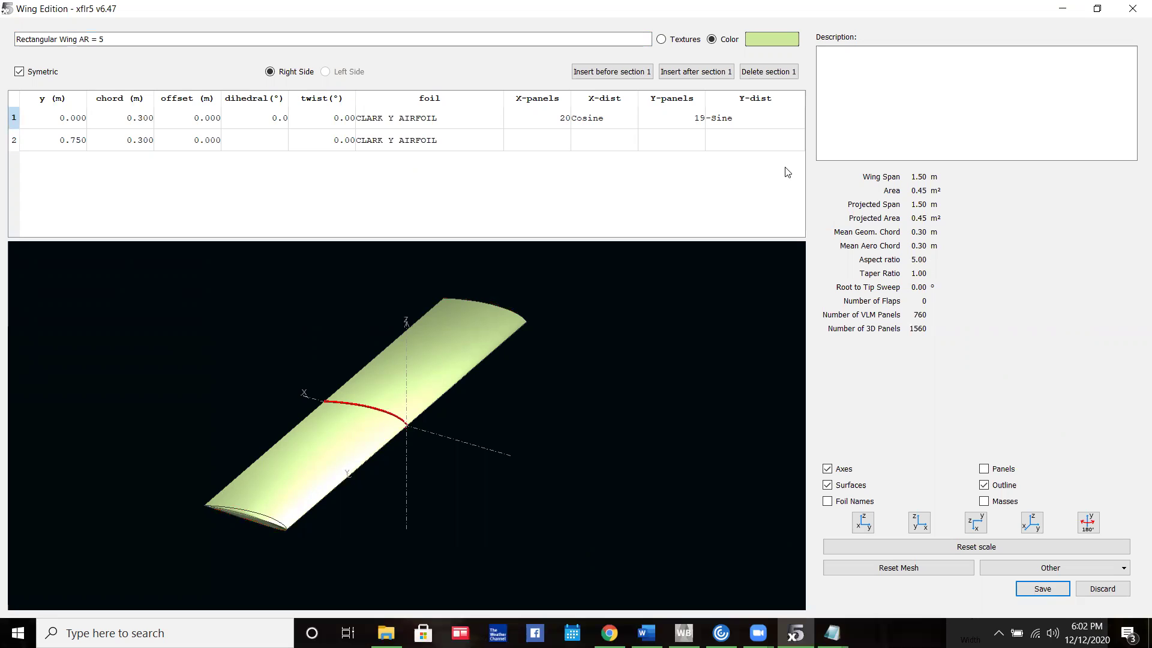
click(703, 118)
text(20)
key(Return)
Save the 1.5 m wing into a new plane and start defining an analysis for it
click(1043, 588)
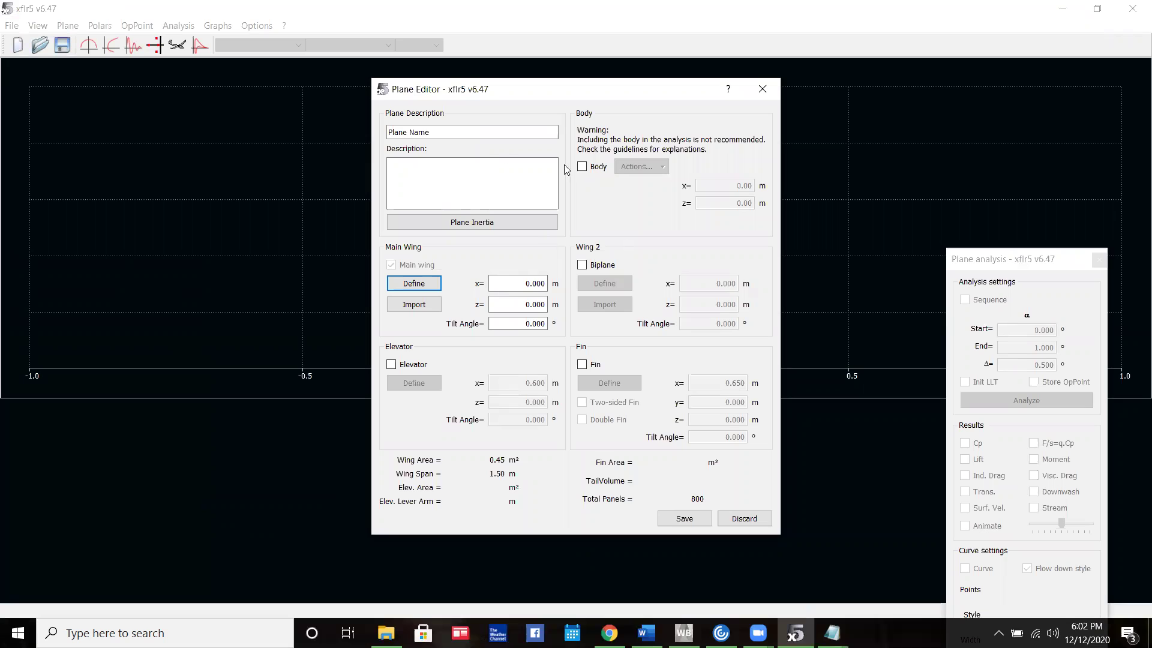
click(695, 519)
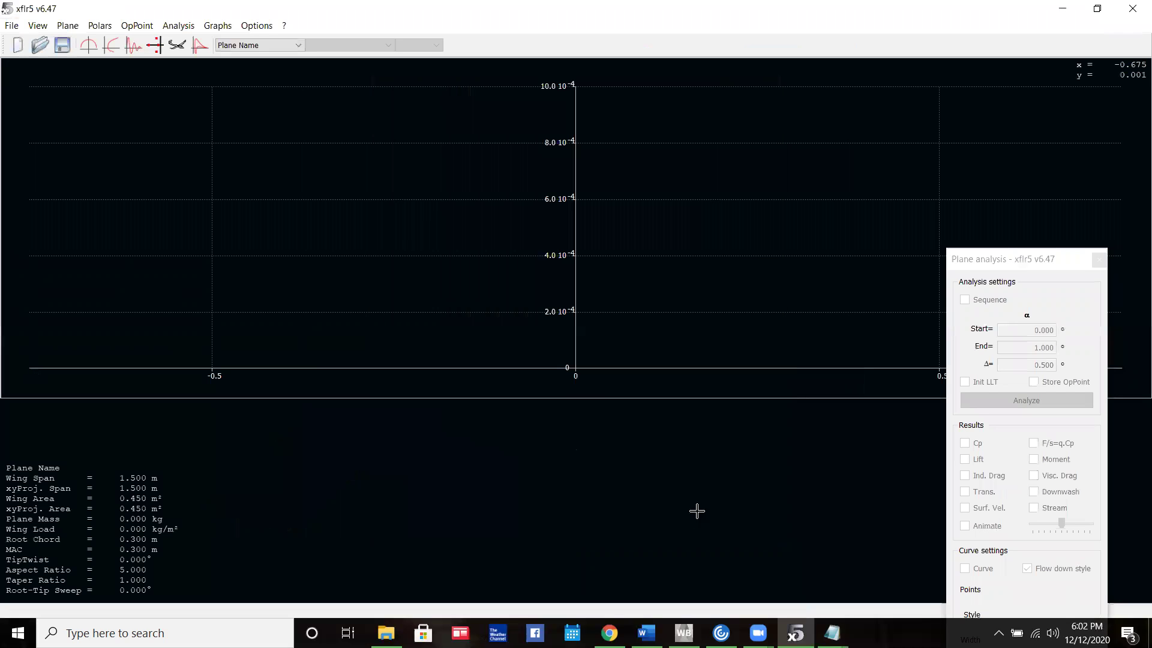
click(54, 25)
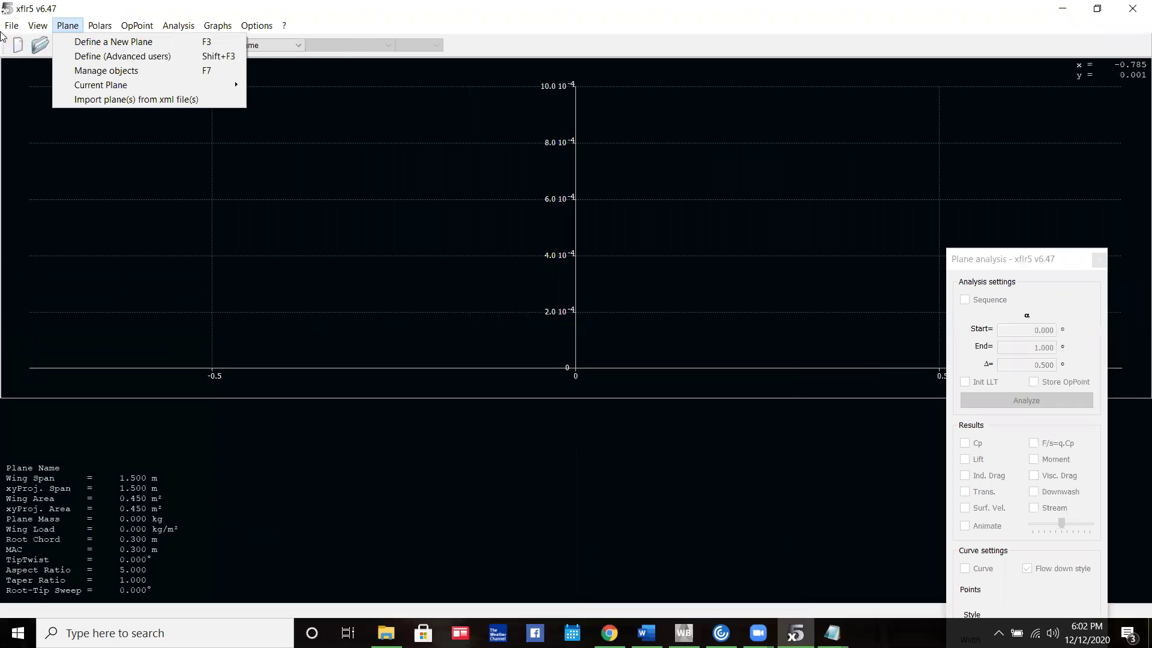
mouse_move(11, 25)
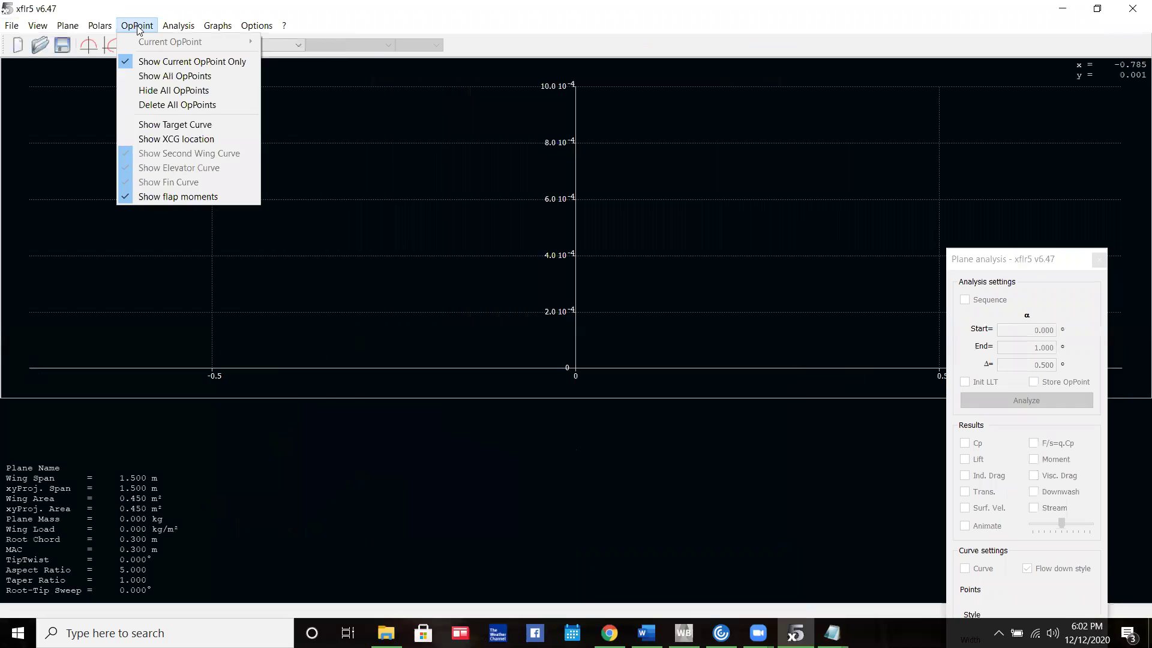
mouse_move(176, 30)
click(204, 41)
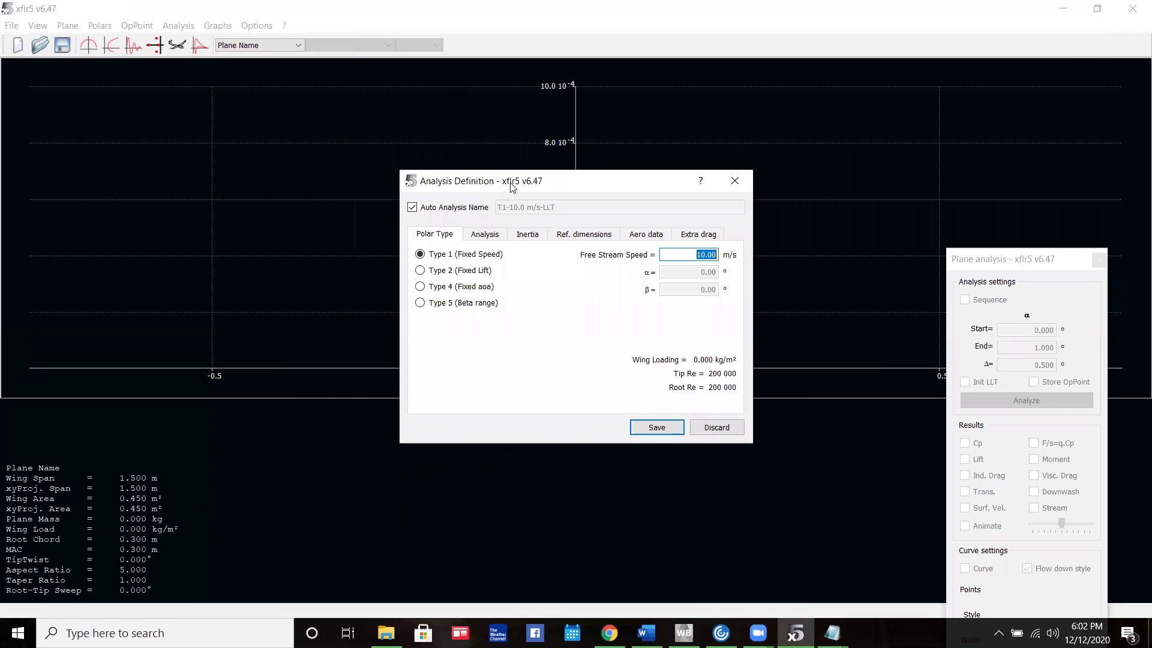
Create a Type 1 LLT polar at 15 m/s free stream speed, saved as T1-15.0 m/s-LLT
drag(510, 186, 261, 122)
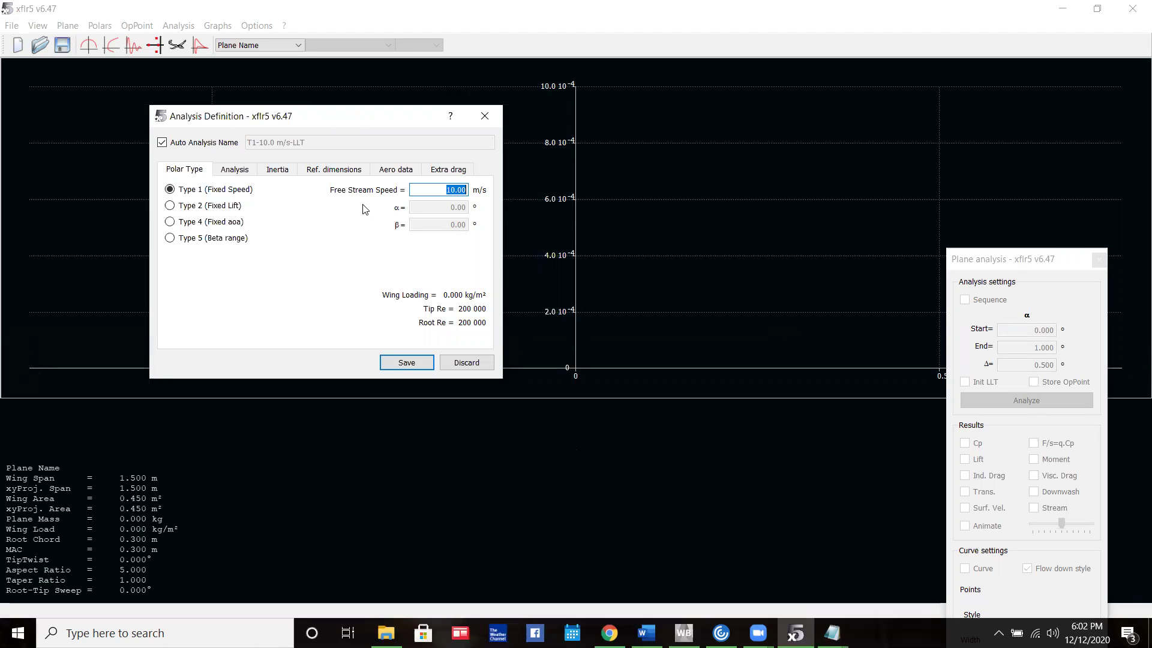
text(15)
key(Tab)
click(236, 173)
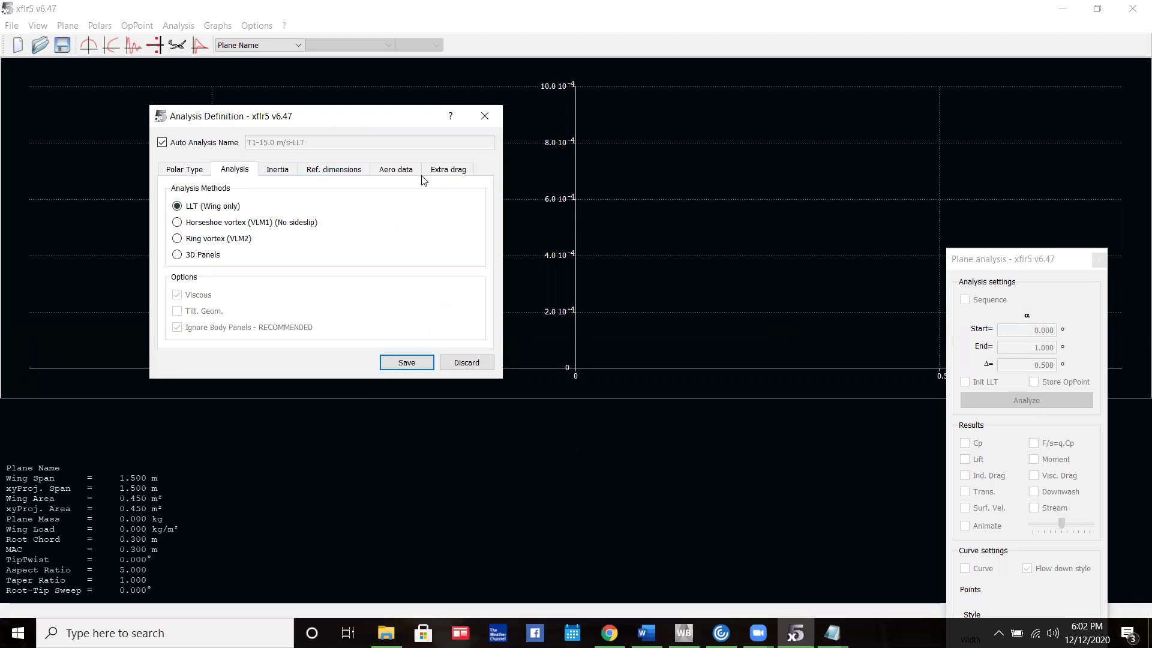
click(290, 173)
click(334, 170)
click(200, 170)
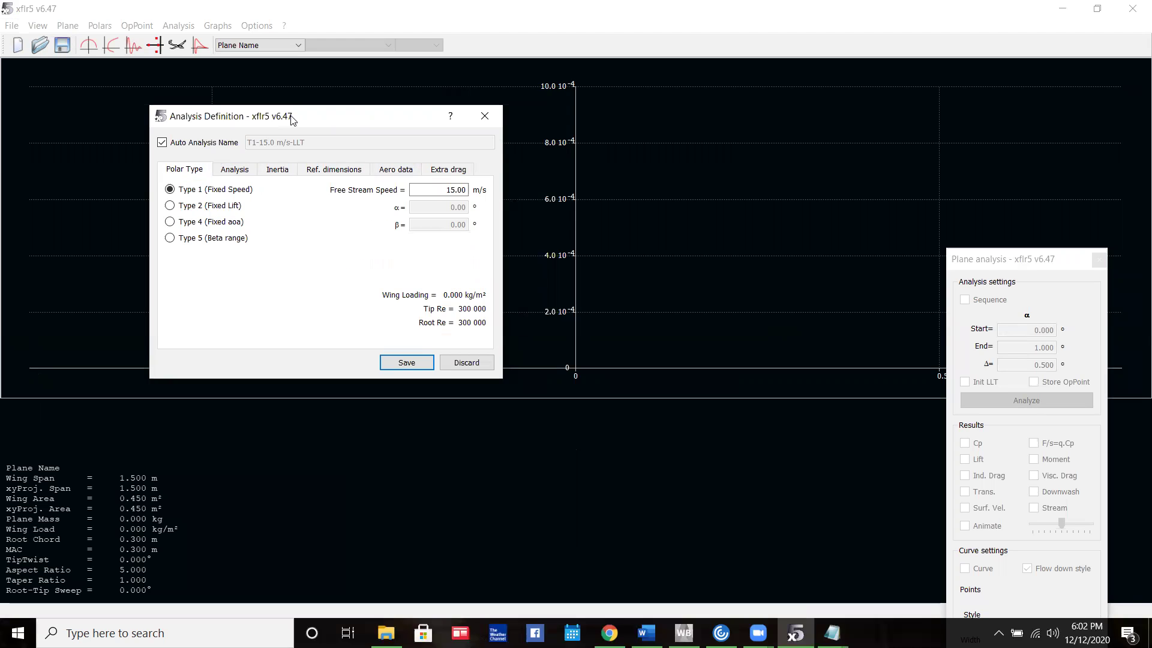
click(422, 362)
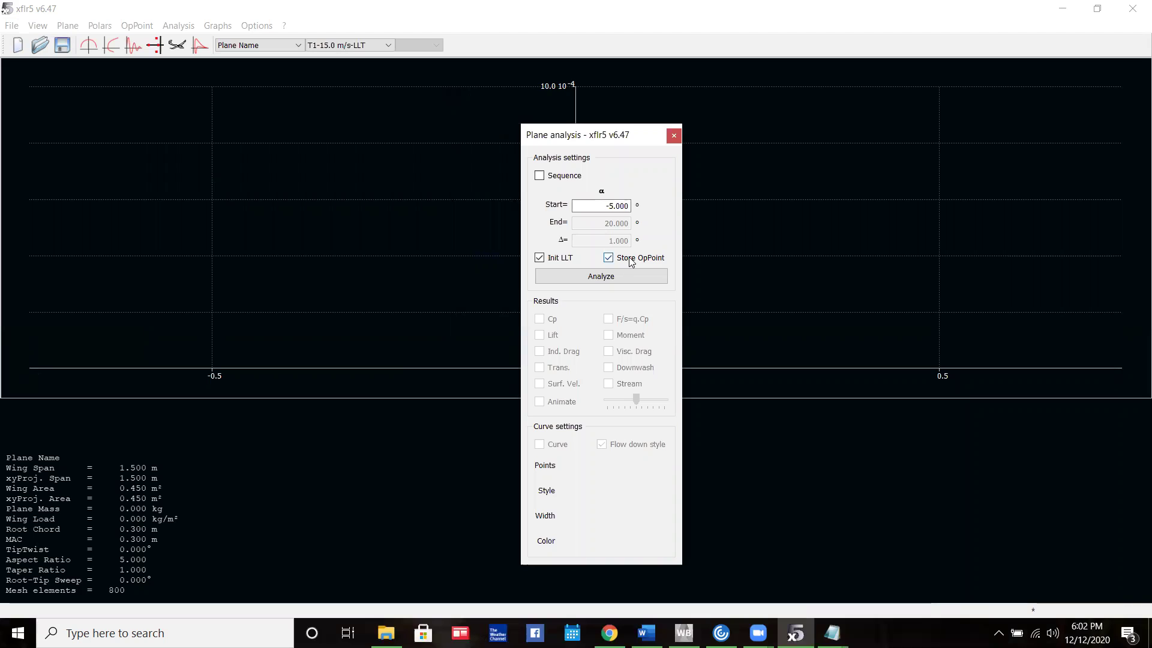
Run the LLT alpha sequence from -5° to 20° in 1° steps and close the log
click(539, 176)
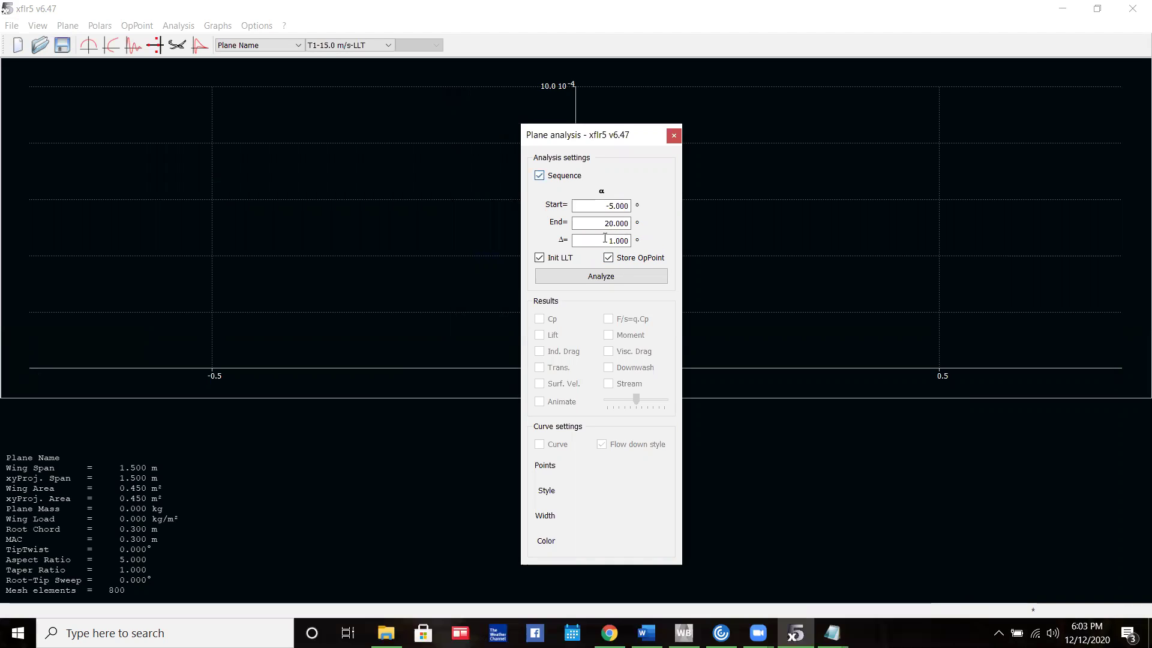
click(601, 277)
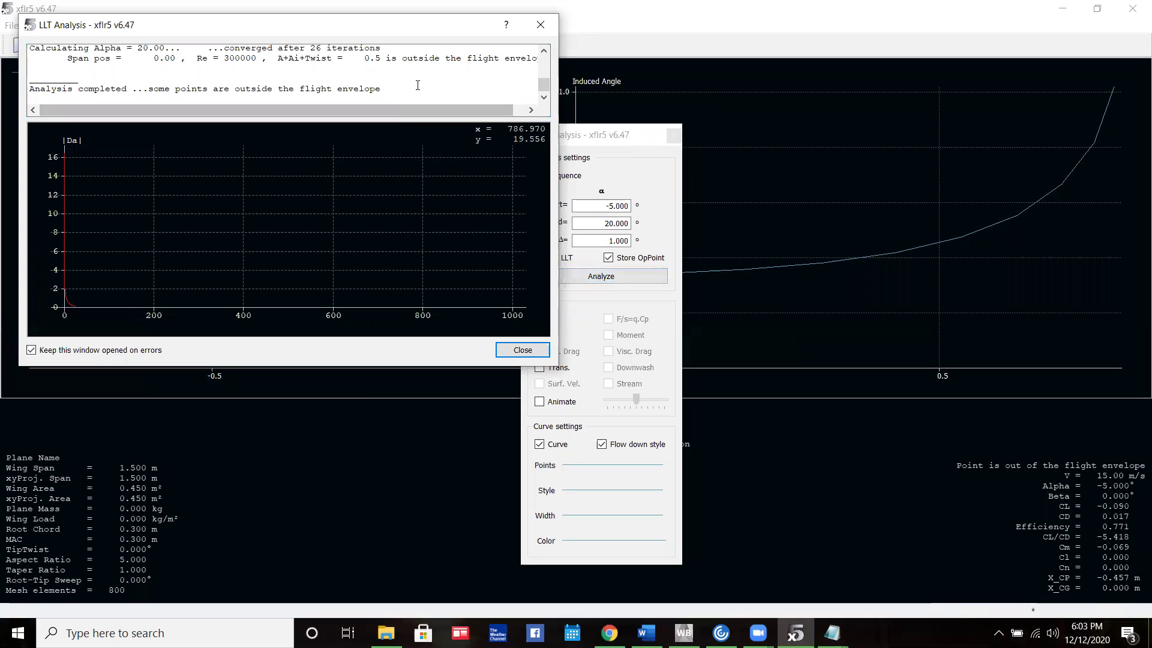
scroll(418, 85, up, 1)
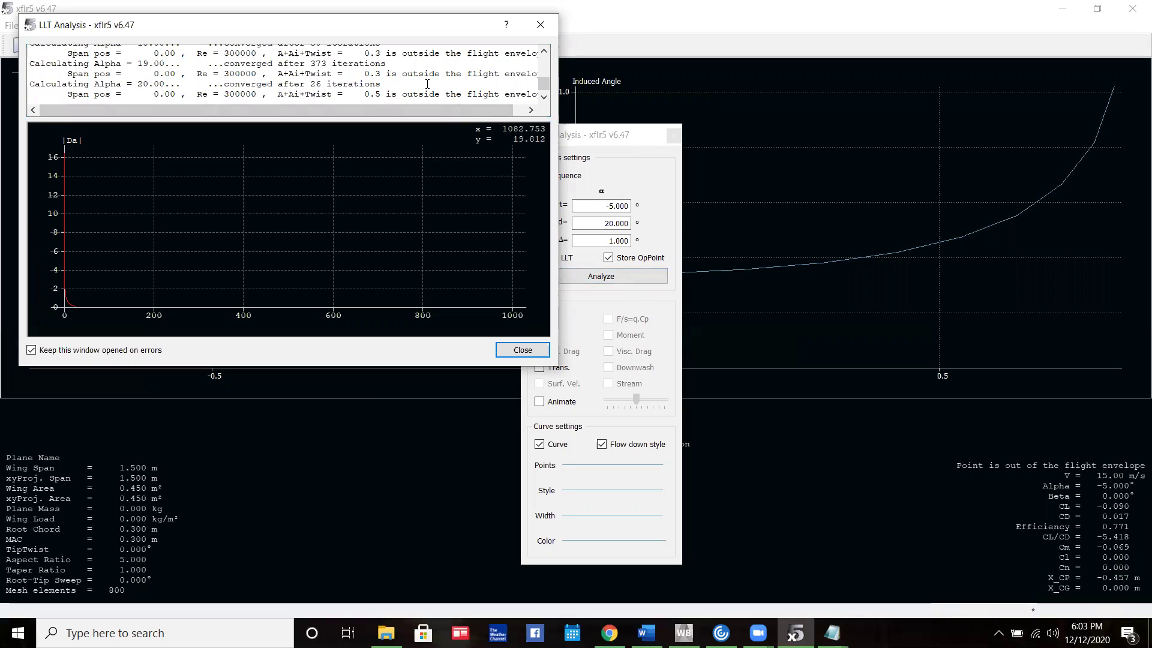
scroll(439, 81, up, 20)
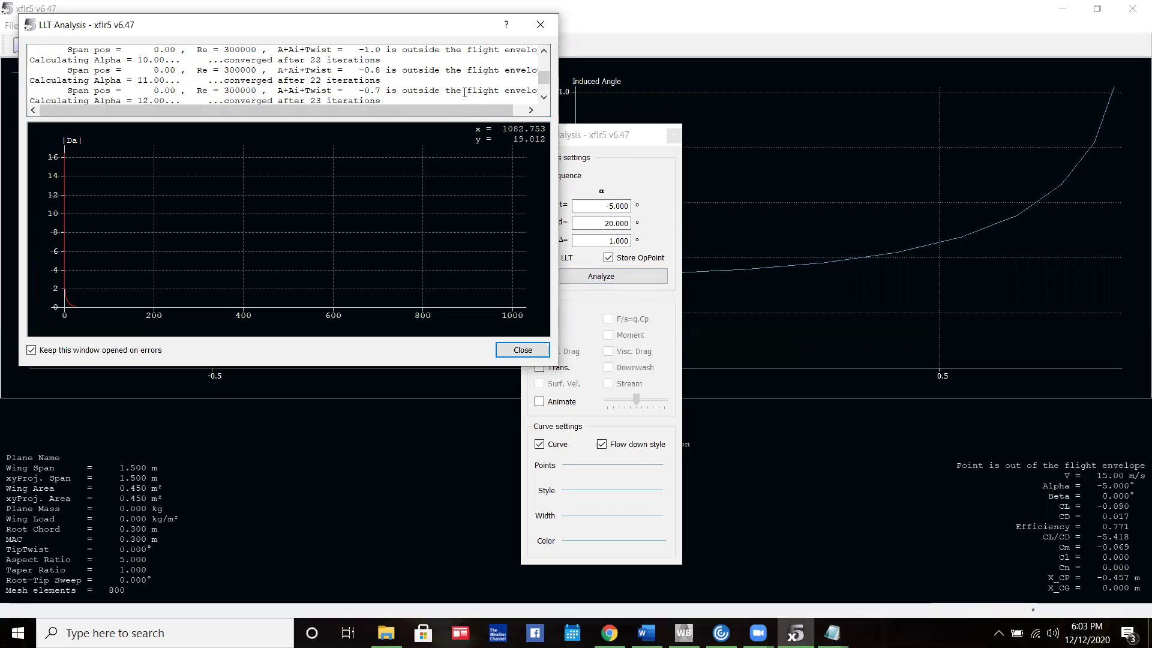
scroll(464, 93, up, 2)
scroll(464, 92, down, 3)
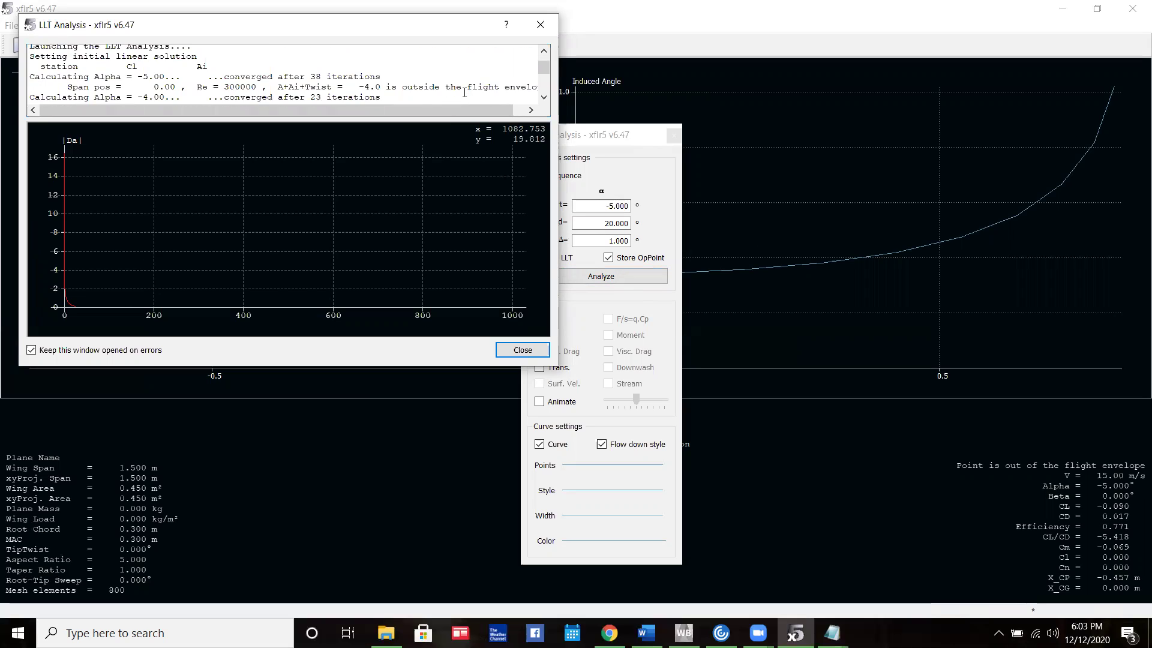
scroll(464, 92, down, 5)
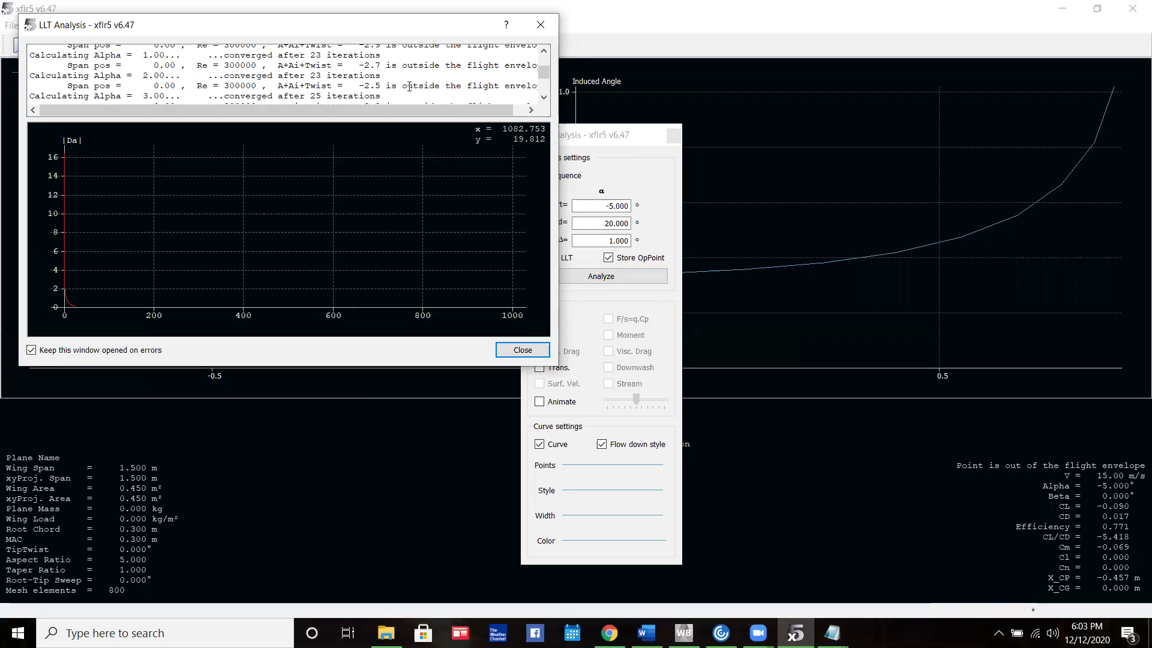
scroll(480, 83, down, 12)
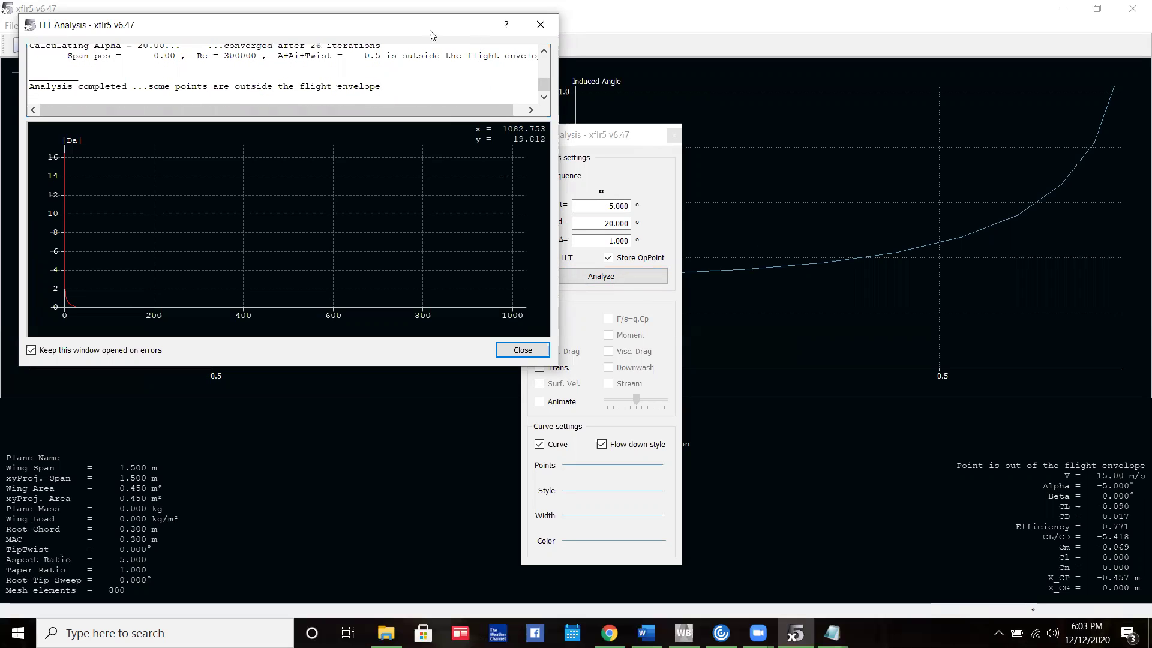
click(523, 350)
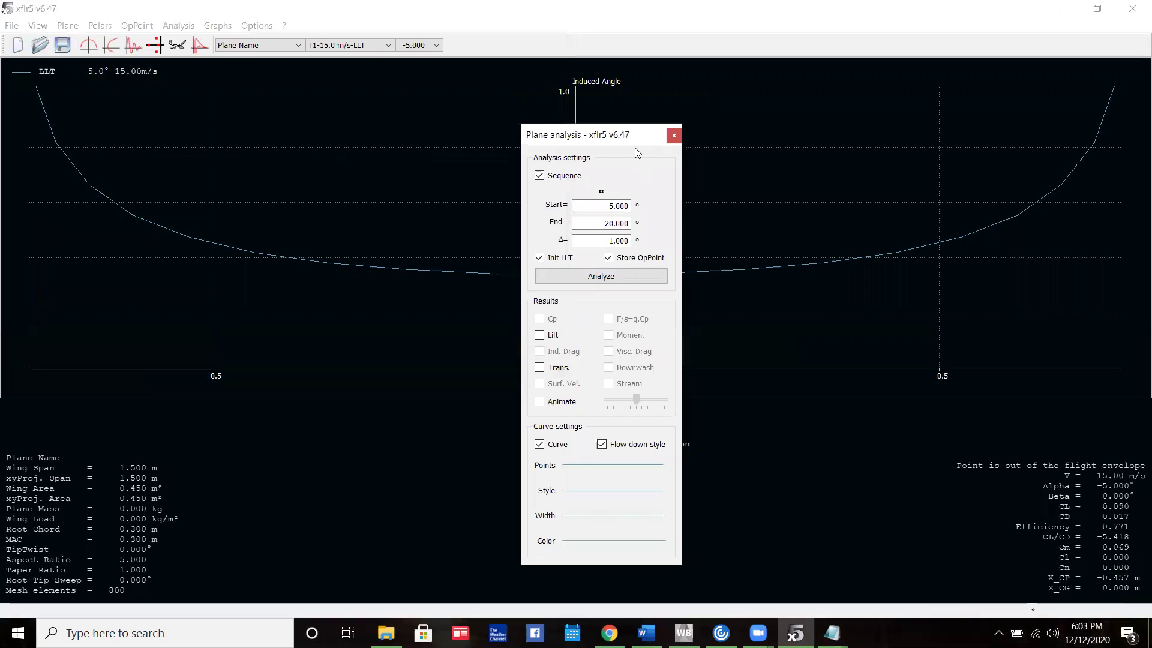
Browse the stability, polar and operating point views, ending on the four wing polar graphs
drag(634, 147, 583, 461)
right_click(366, 148)
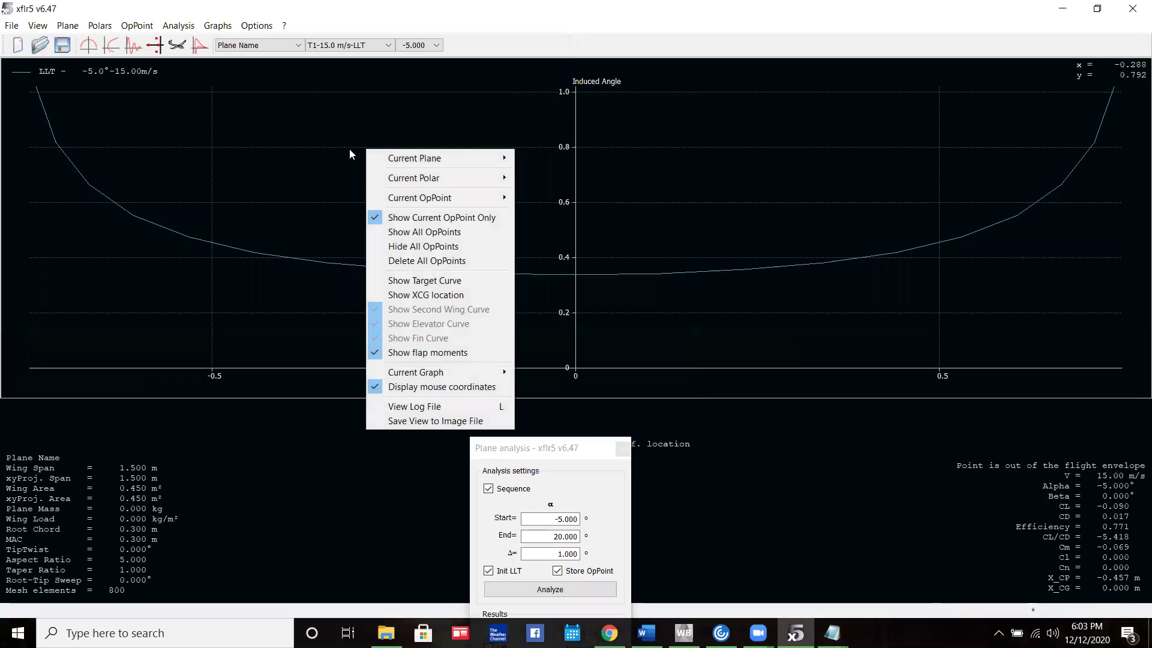
click(134, 45)
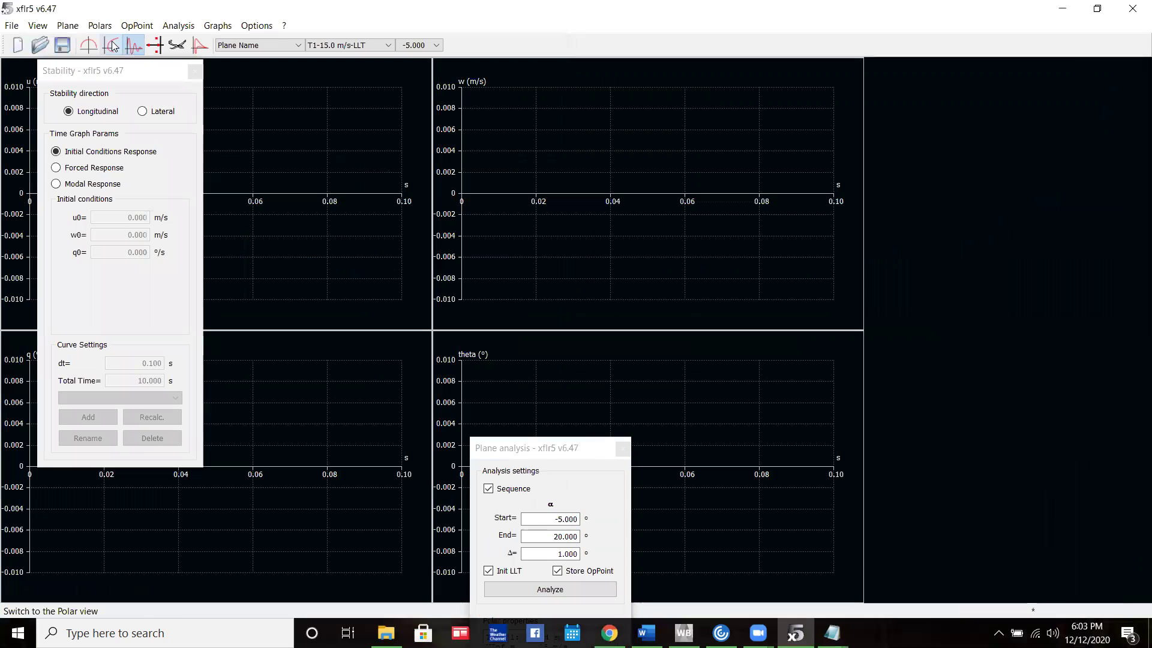
click(112, 45)
click(96, 46)
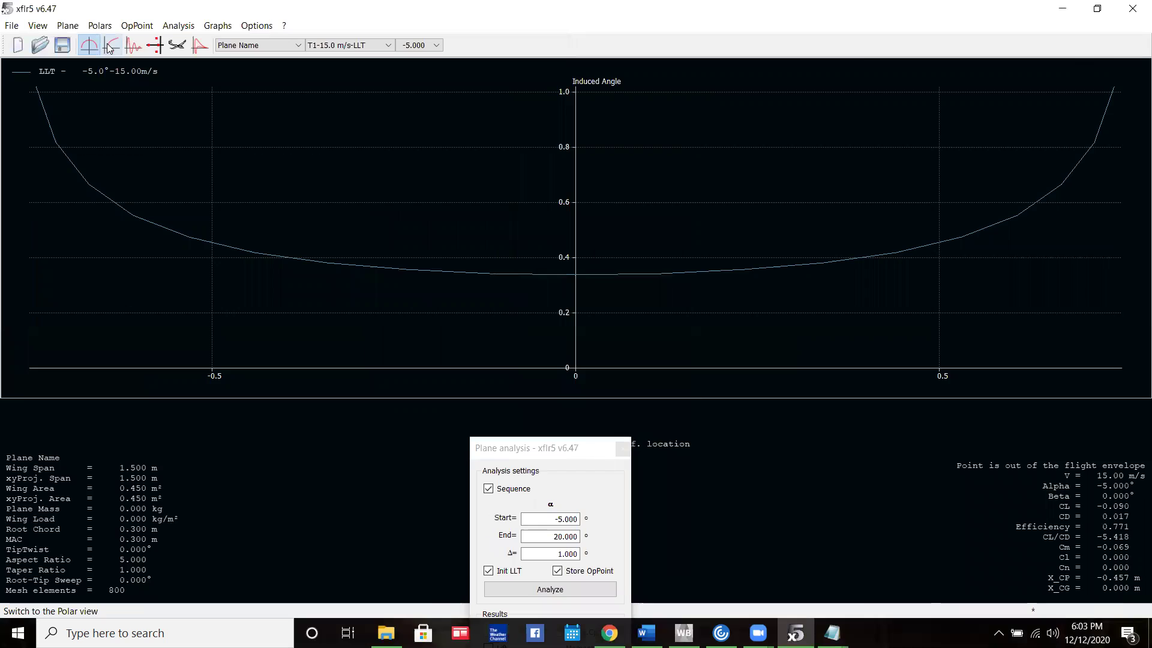
click(111, 45)
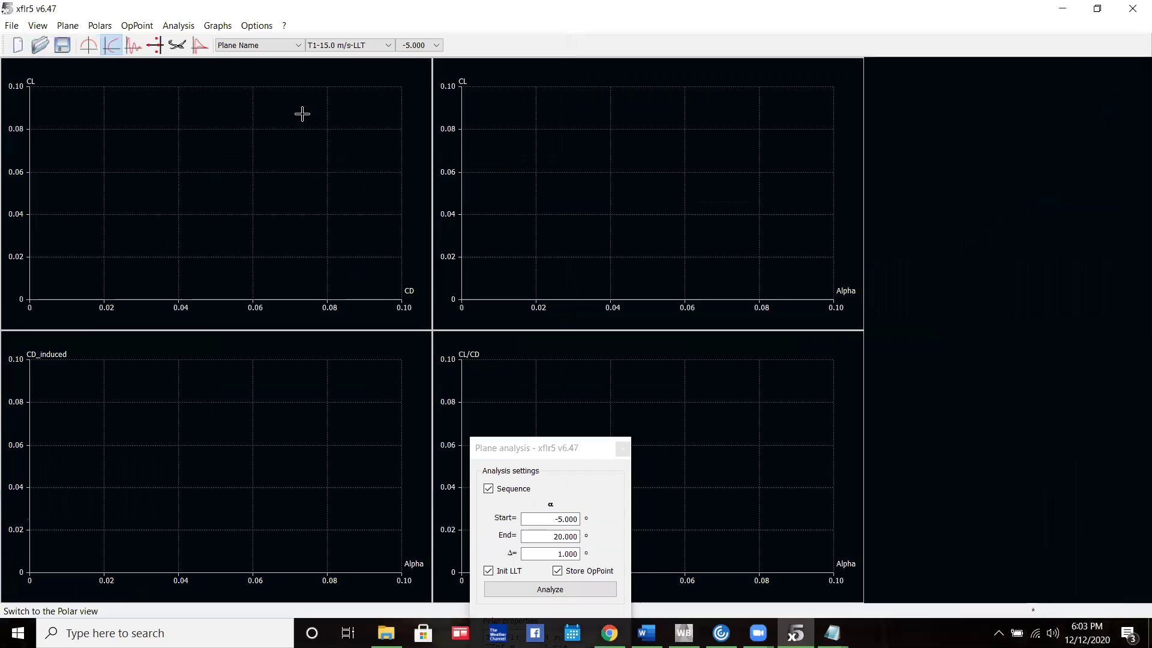
Switch to Direct Foil Design to show the CLARK Y AIRFOIL outline
click(20, 29)
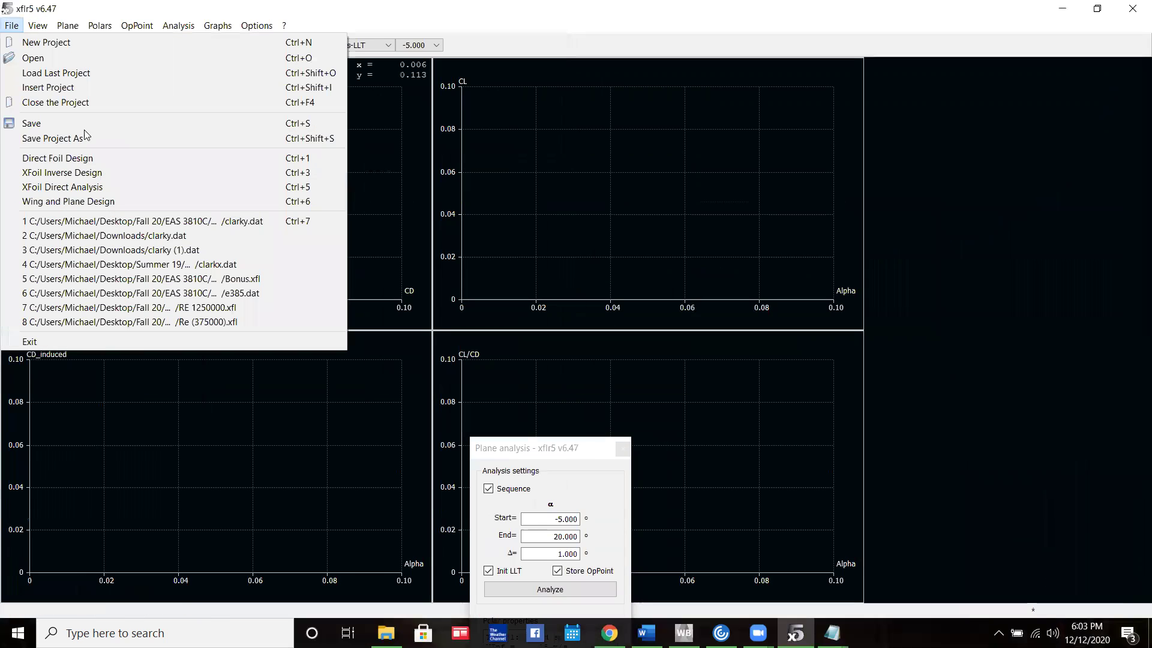
click(130, 156)
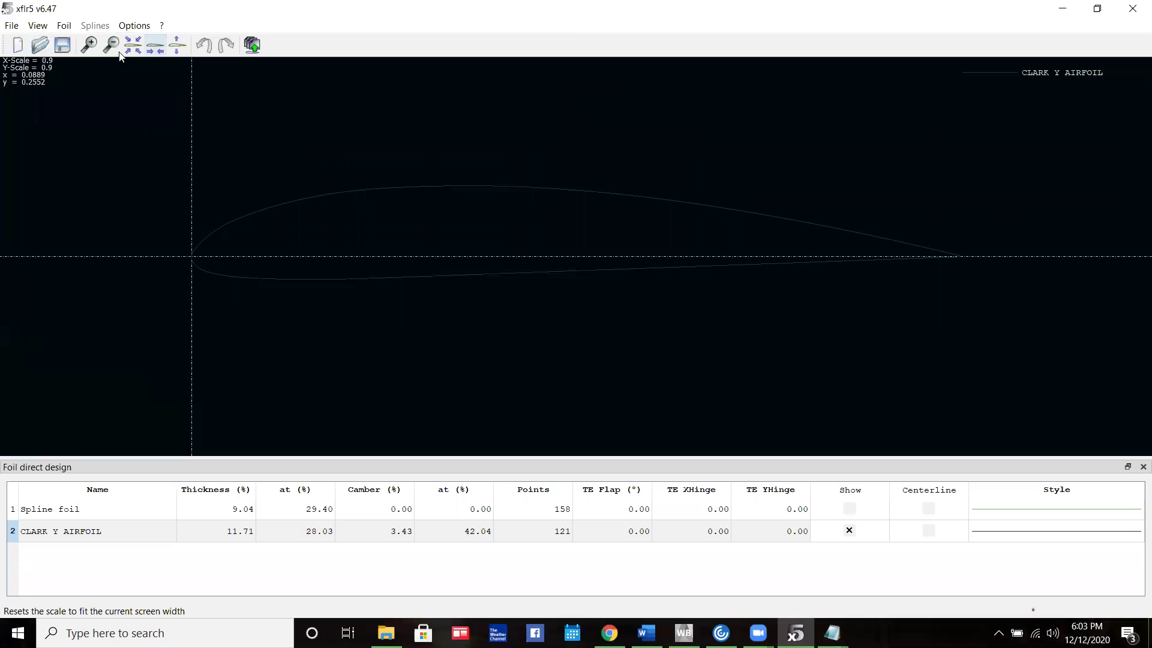
click(12, 26)
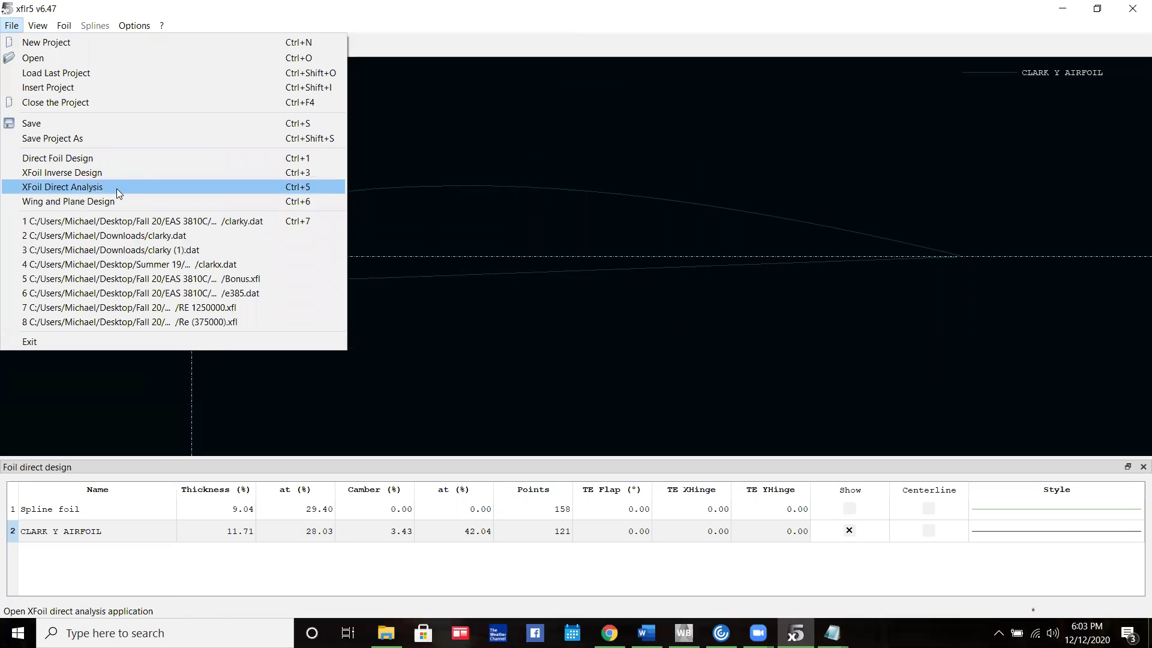
In XFoil Direct Analysis, analyze the Clark Y airfoil at Reynolds number 500000
click(116, 188)
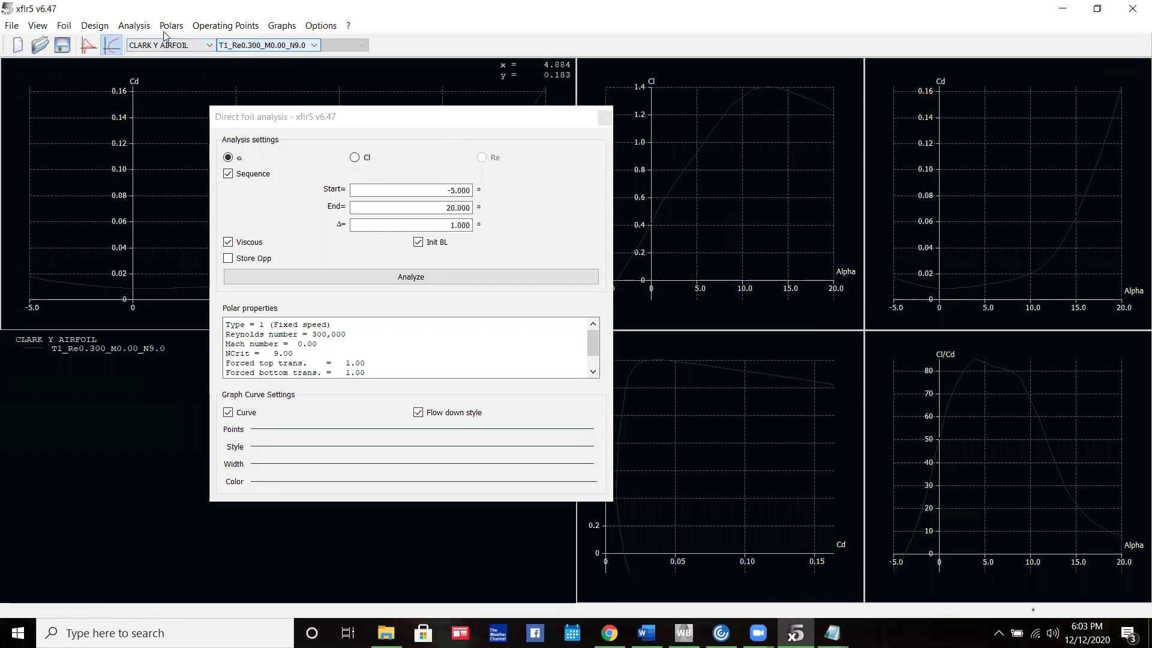
click(134, 25)
click(171, 42)
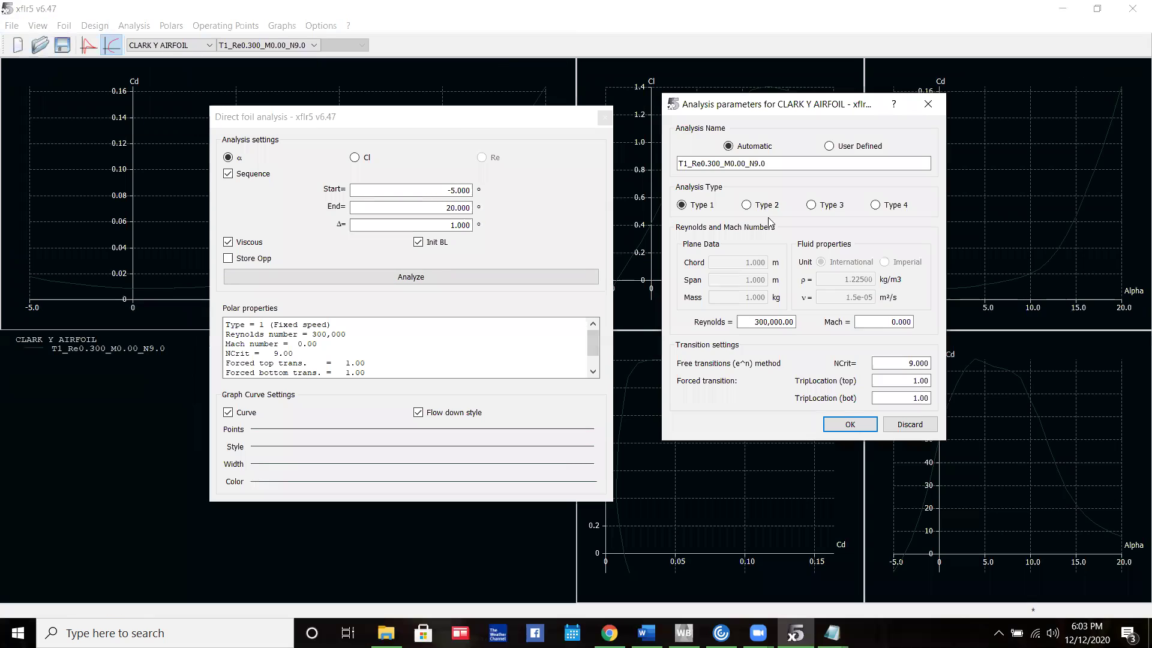
double_click(766, 320)
text(50)
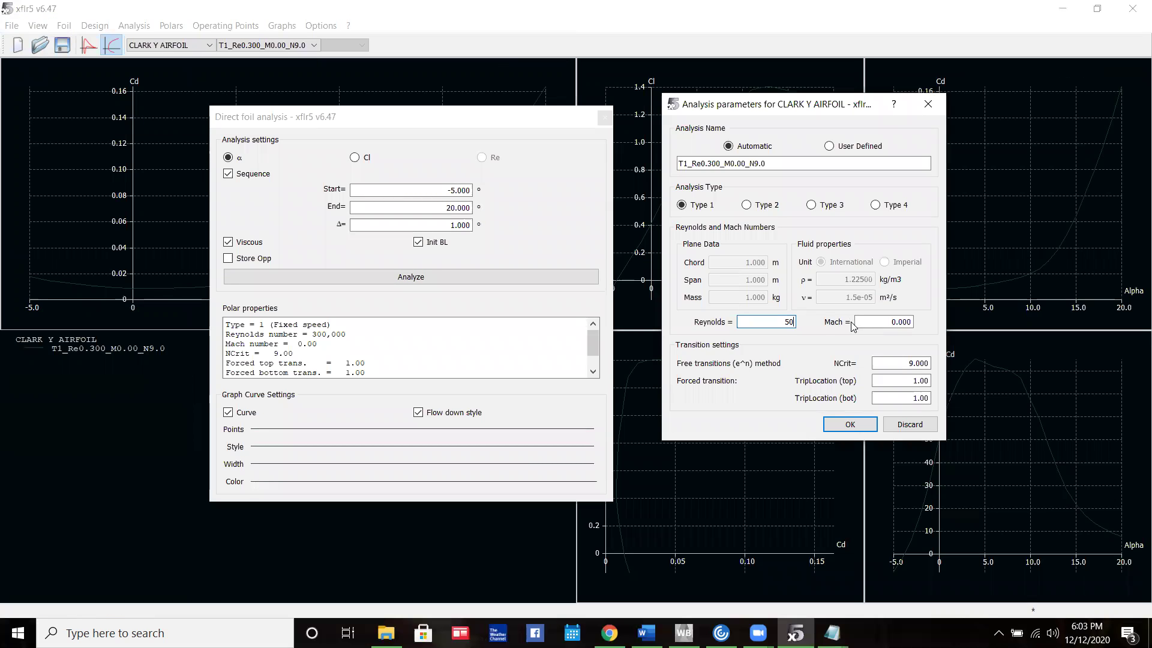
text(0000)
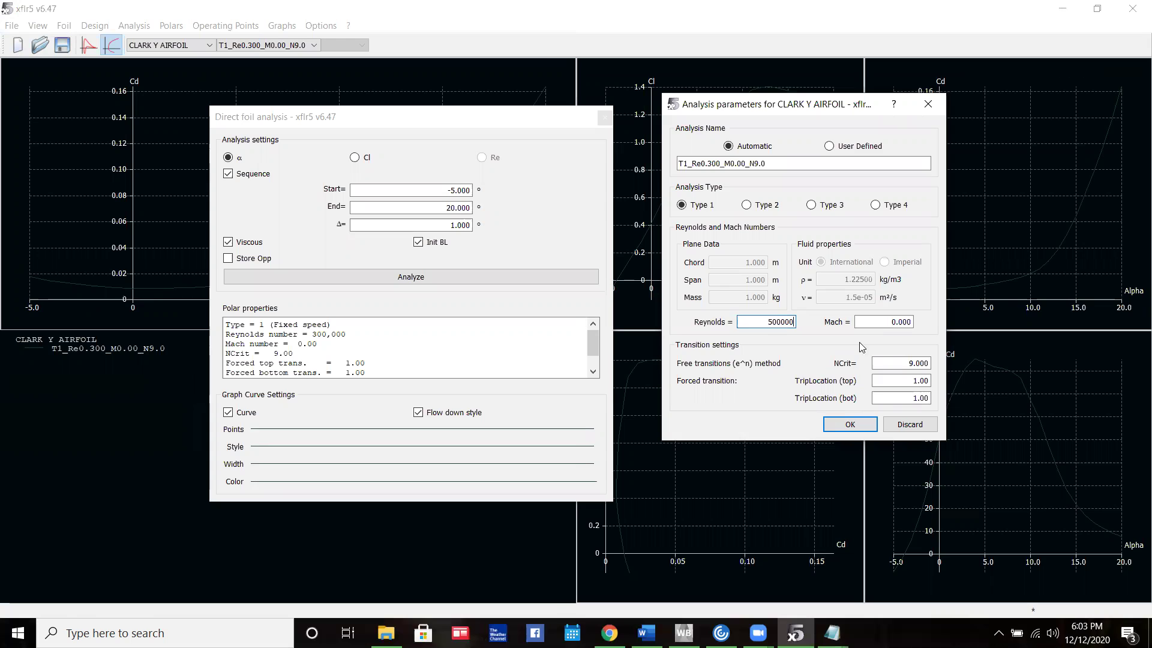
click(864, 425)
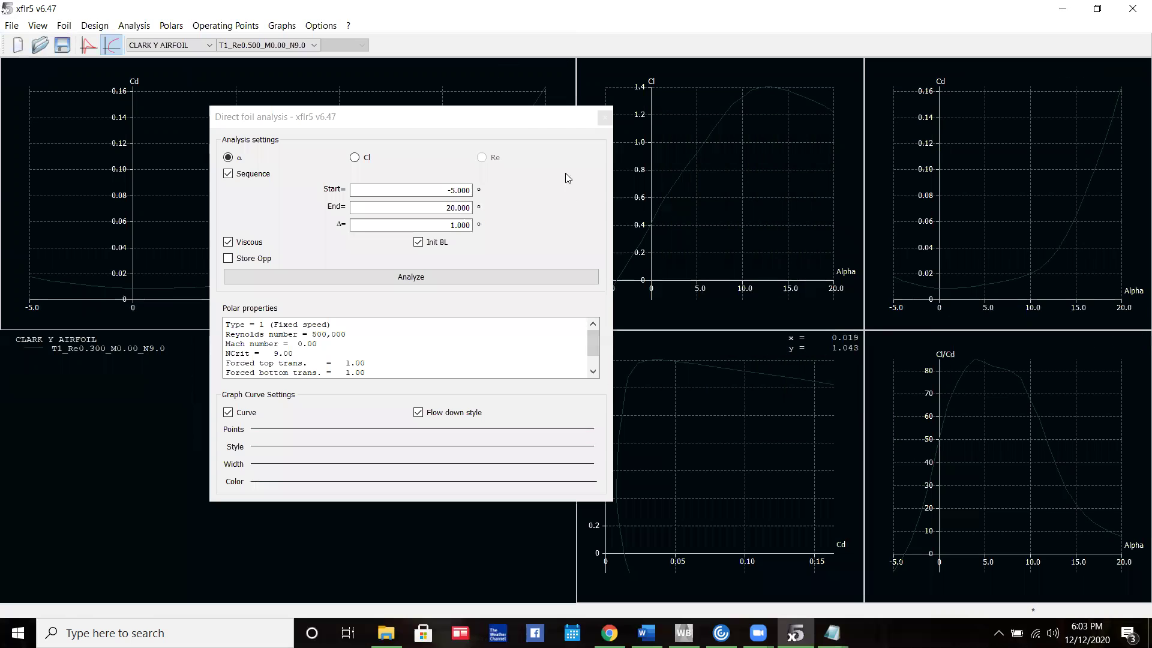
click(445, 279)
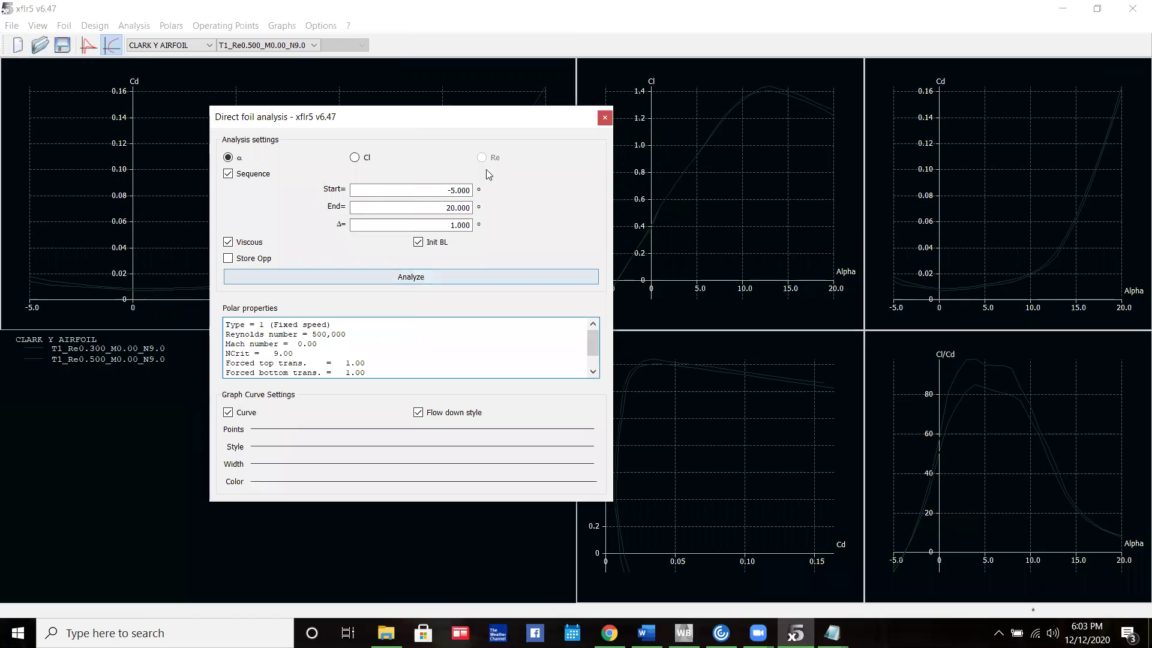
click(12, 25)
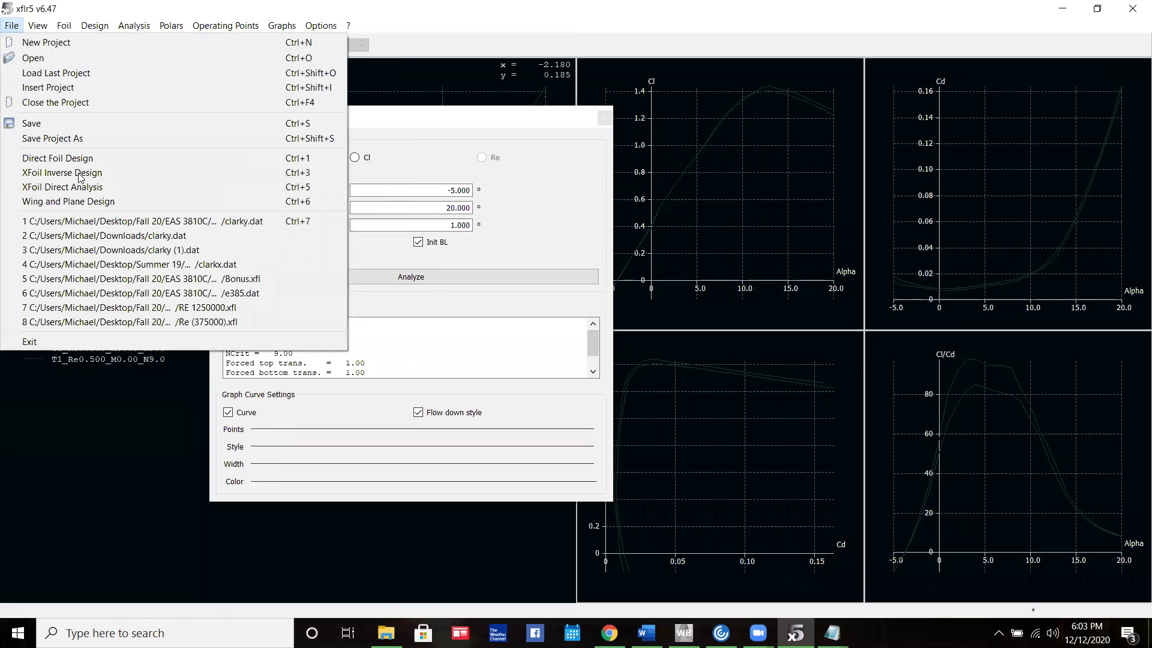
Back in Wing and Plane Design, rerun the T1-15.0 m/s-LLT analysis and close the log and panel
click(90, 198)
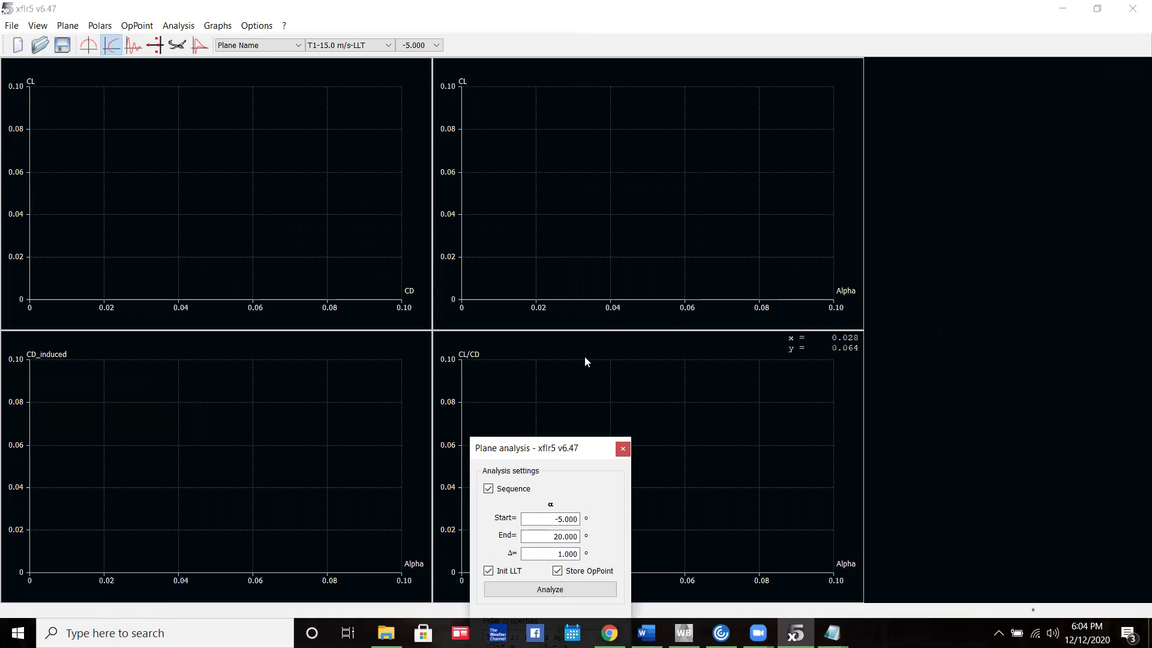
click(612, 317)
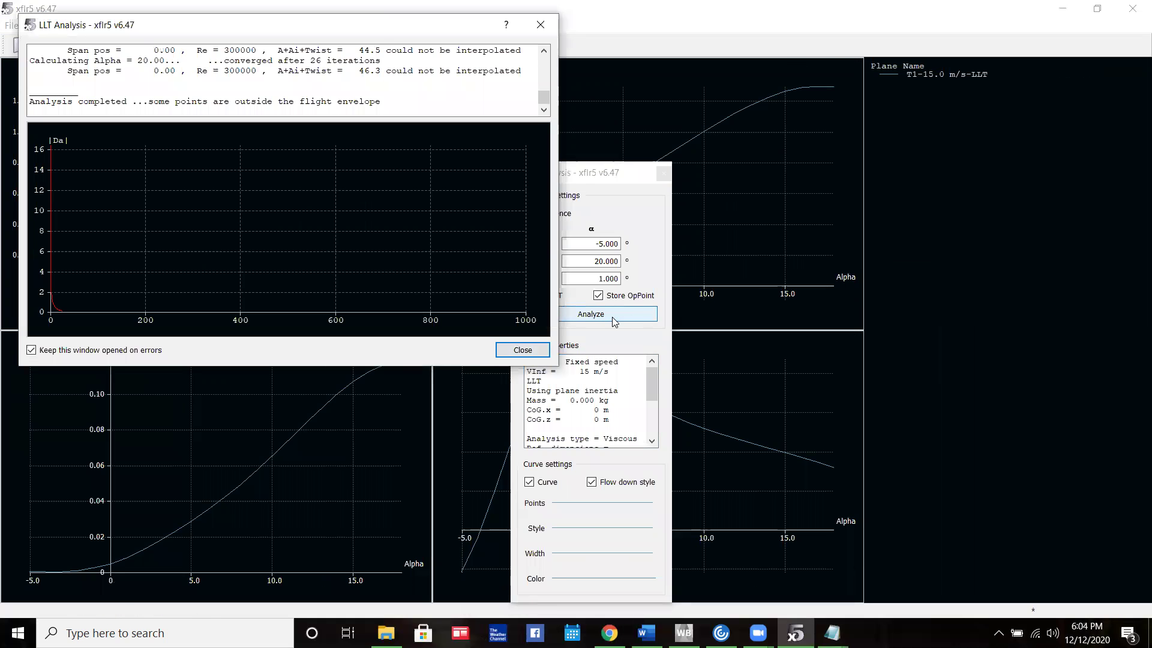
scroll(422, 97, up, 1)
scroll(422, 97, up, 1)
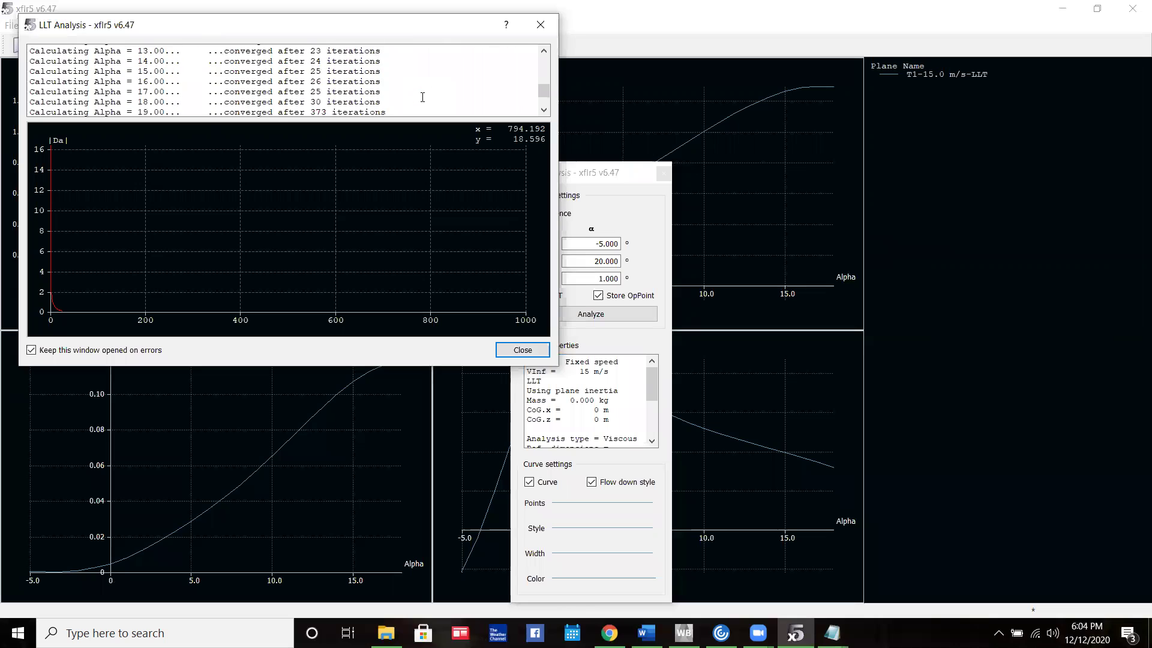
scroll(422, 97, down, 2)
scroll(422, 97, up, 1)
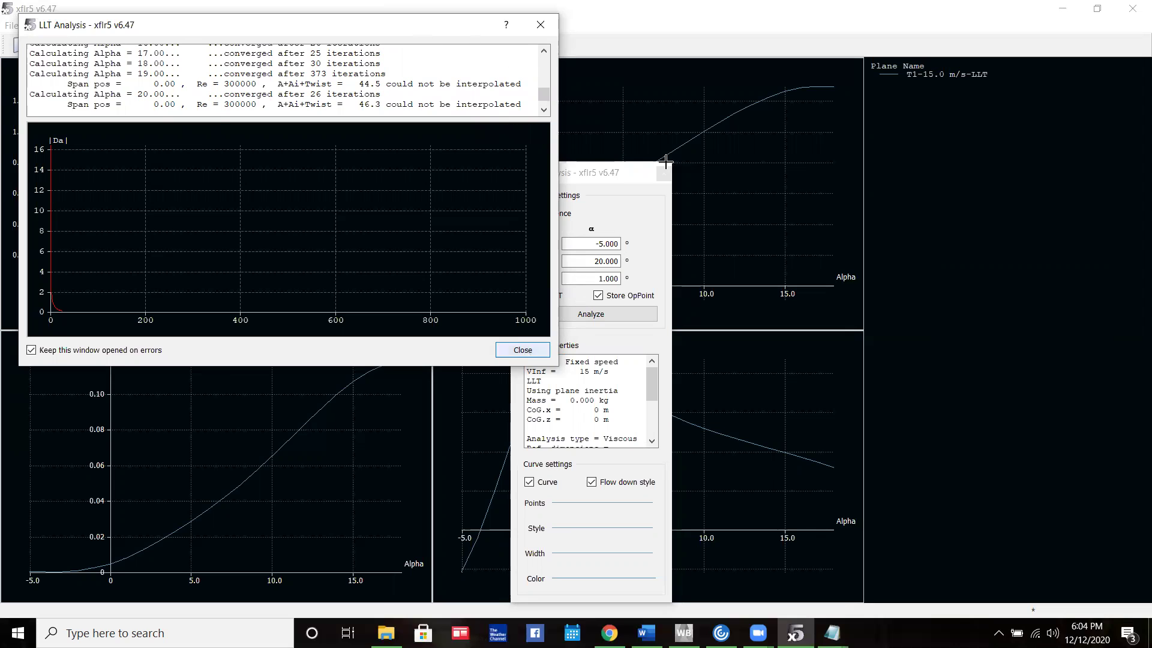
key(Return)
key(Escape)
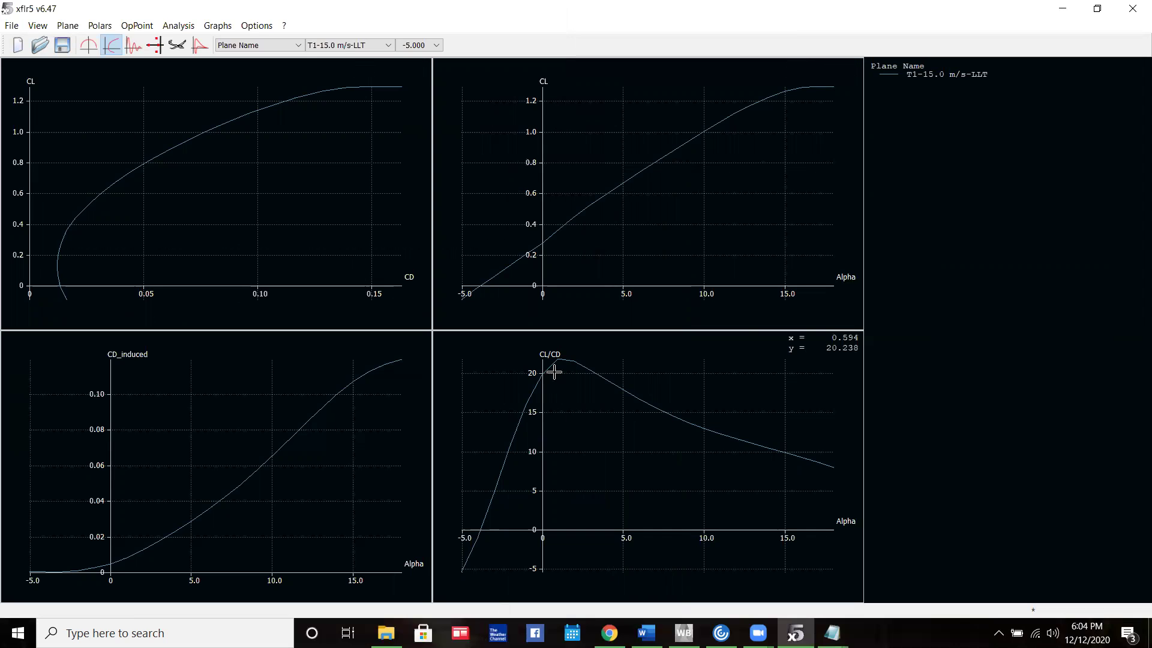
Change the CD_induced graph's Y axis to CD, plotting CD against Alpha
right_click(179, 385)
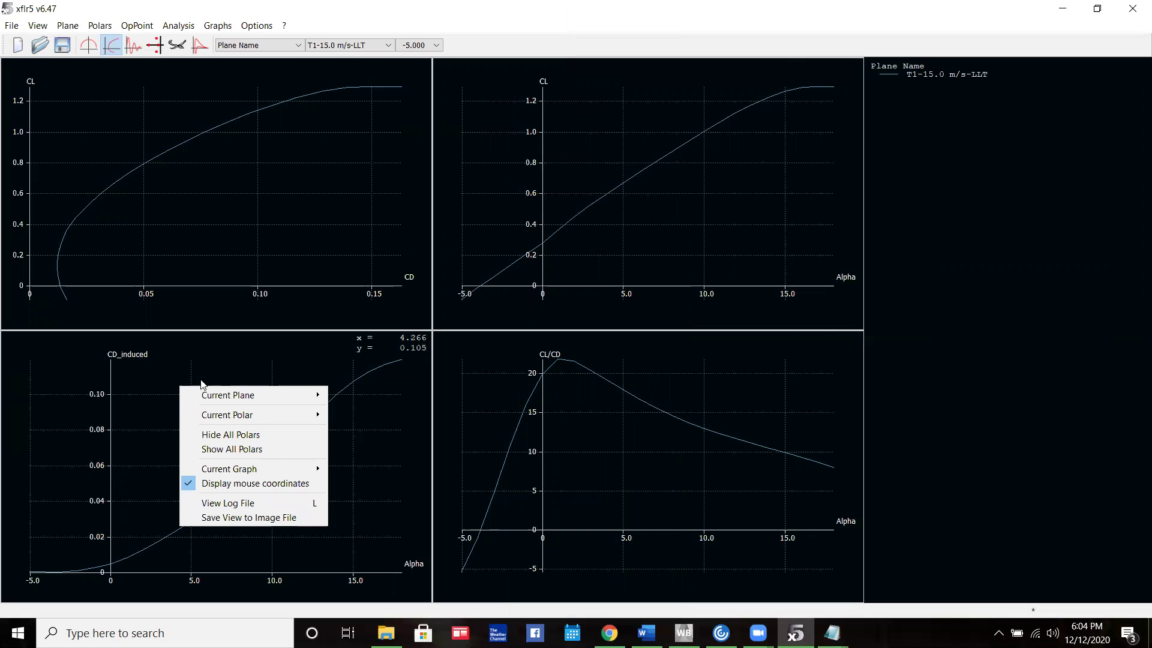
right_click(162, 410)
mouse_move(249, 437)
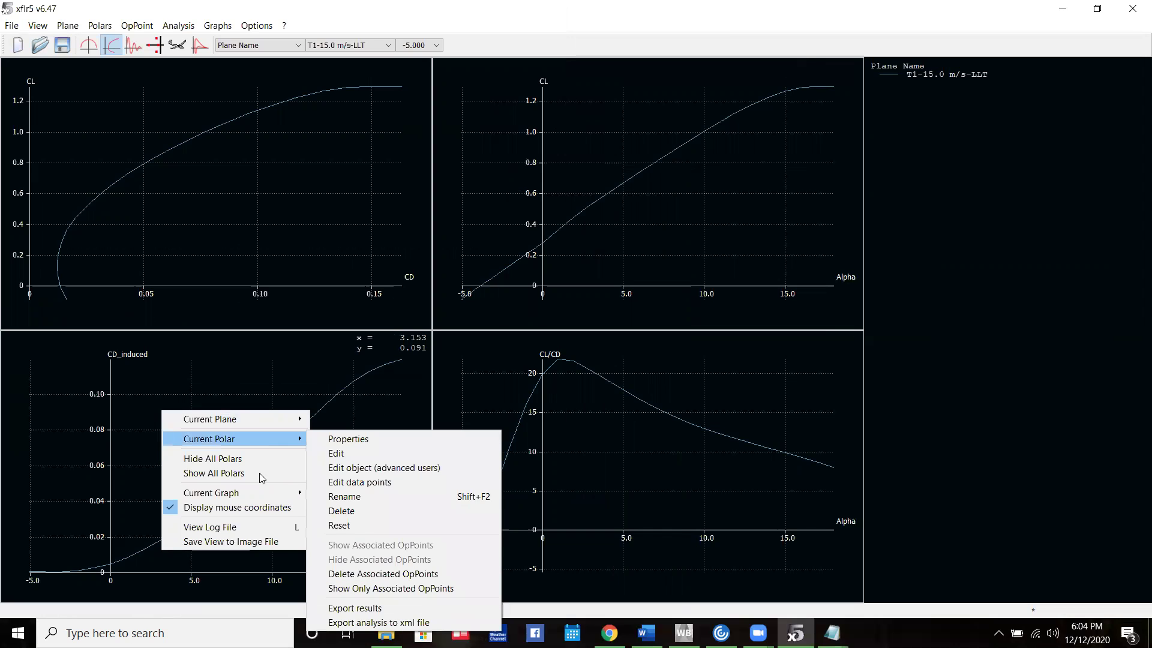
mouse_move(252, 492)
click(360, 507)
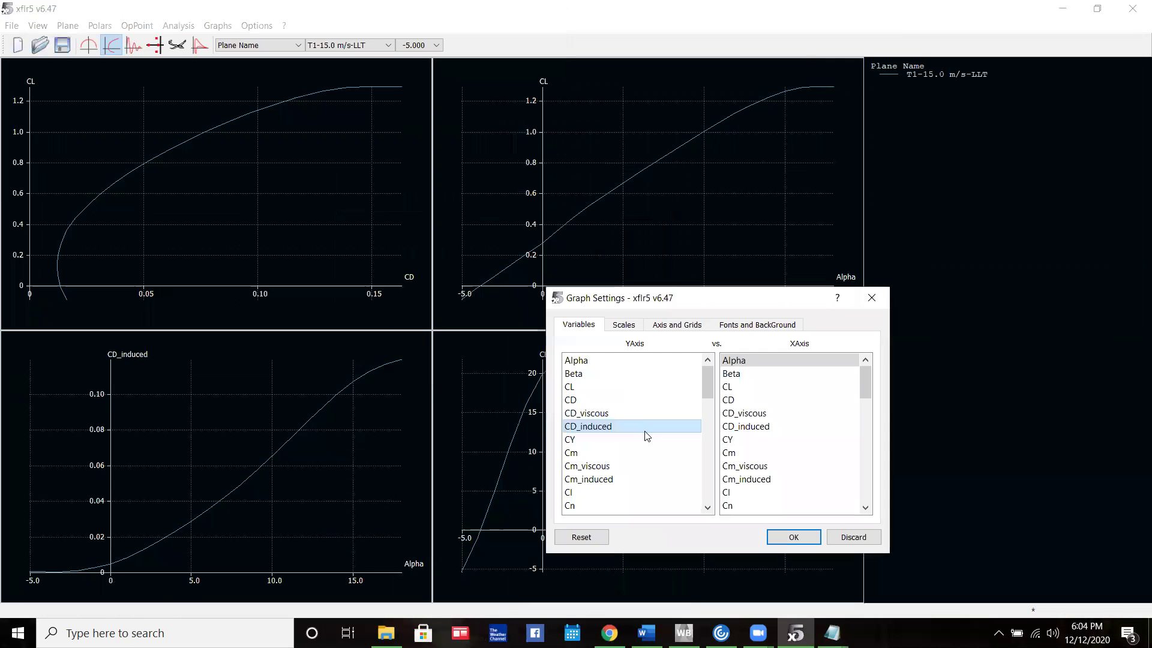
click(594, 400)
click(794, 535)
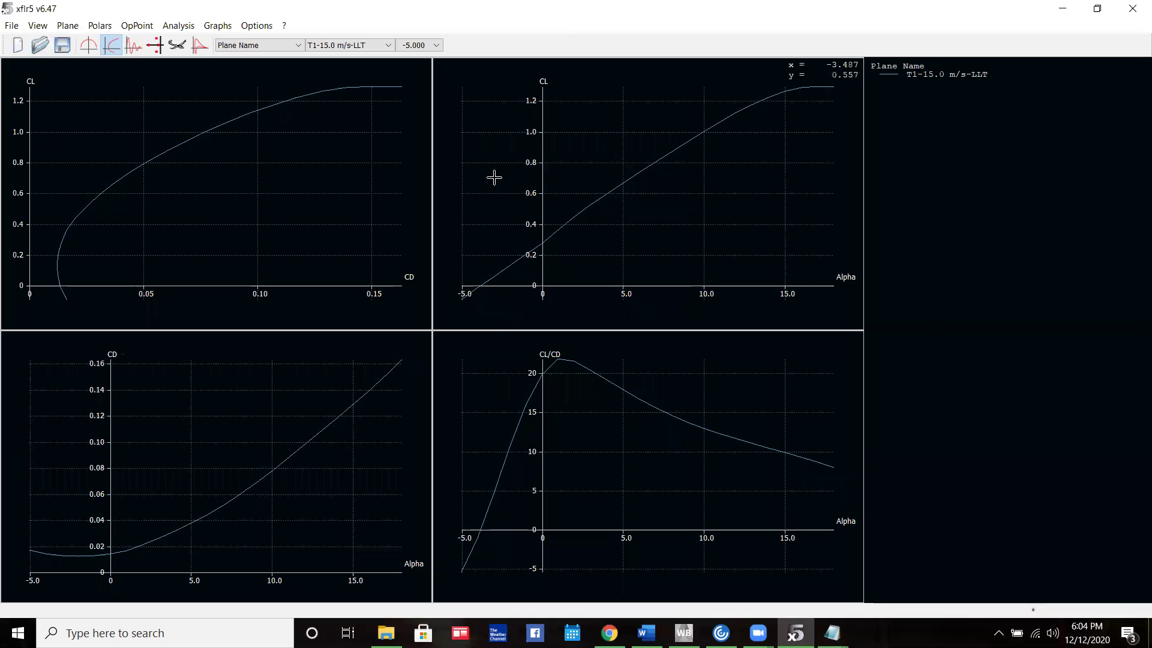
Change options in the CL vs Alpha graph's context menu
right_click(578, 169)
mouse_move(637, 258)
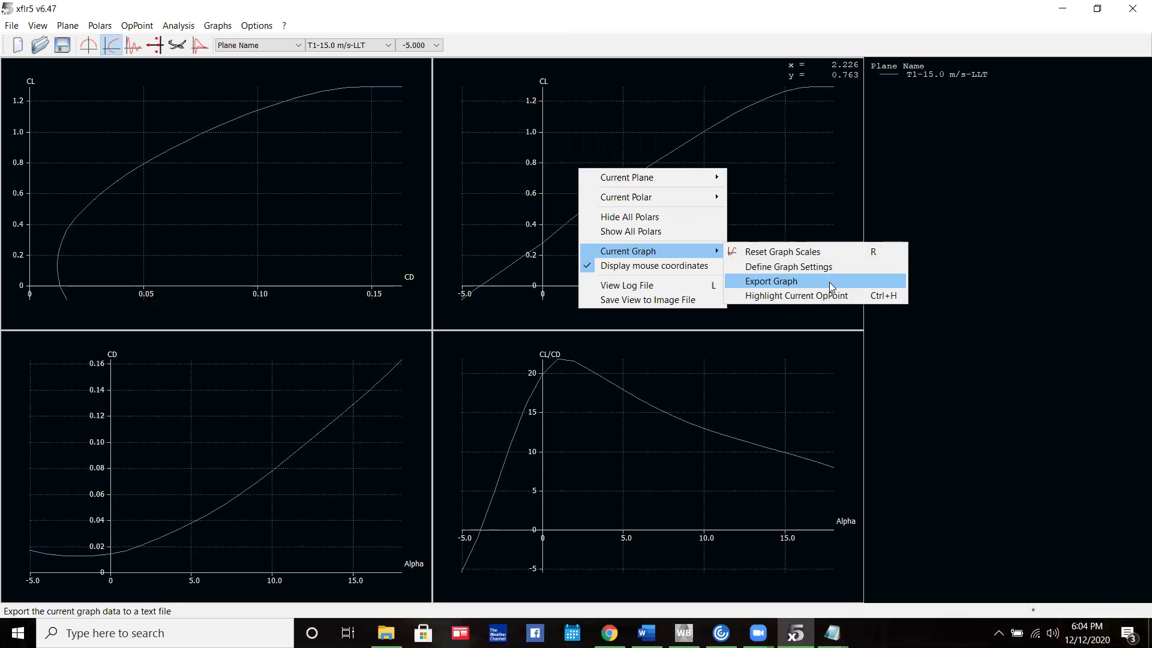
click(941, 439)
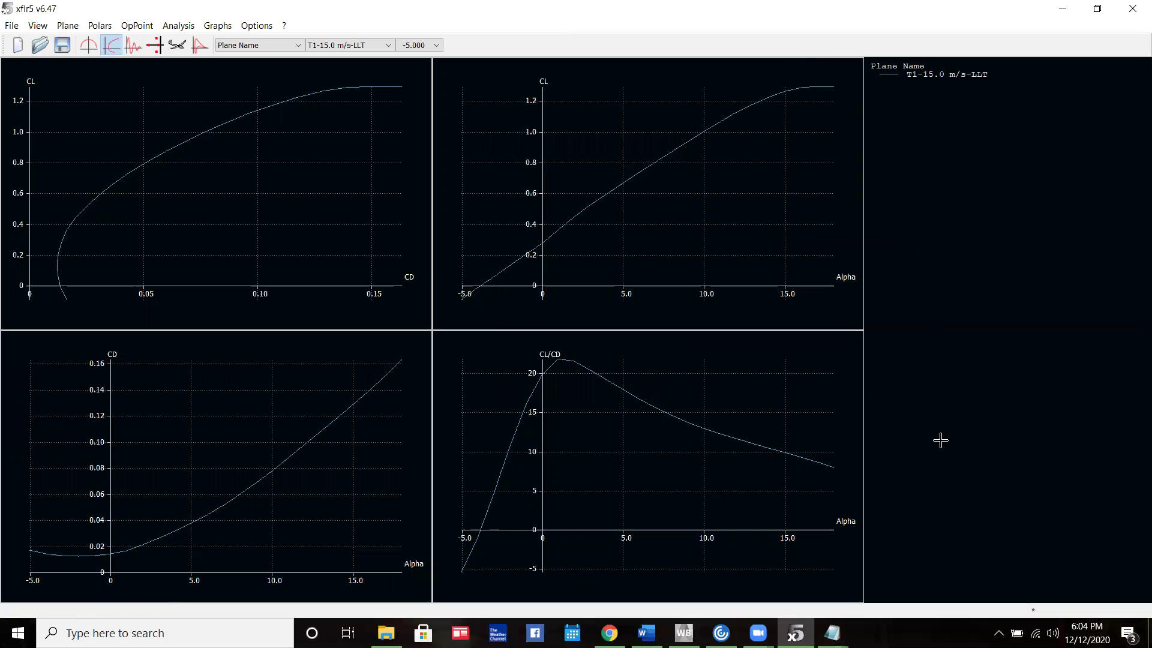
mouse_move(697, 622)
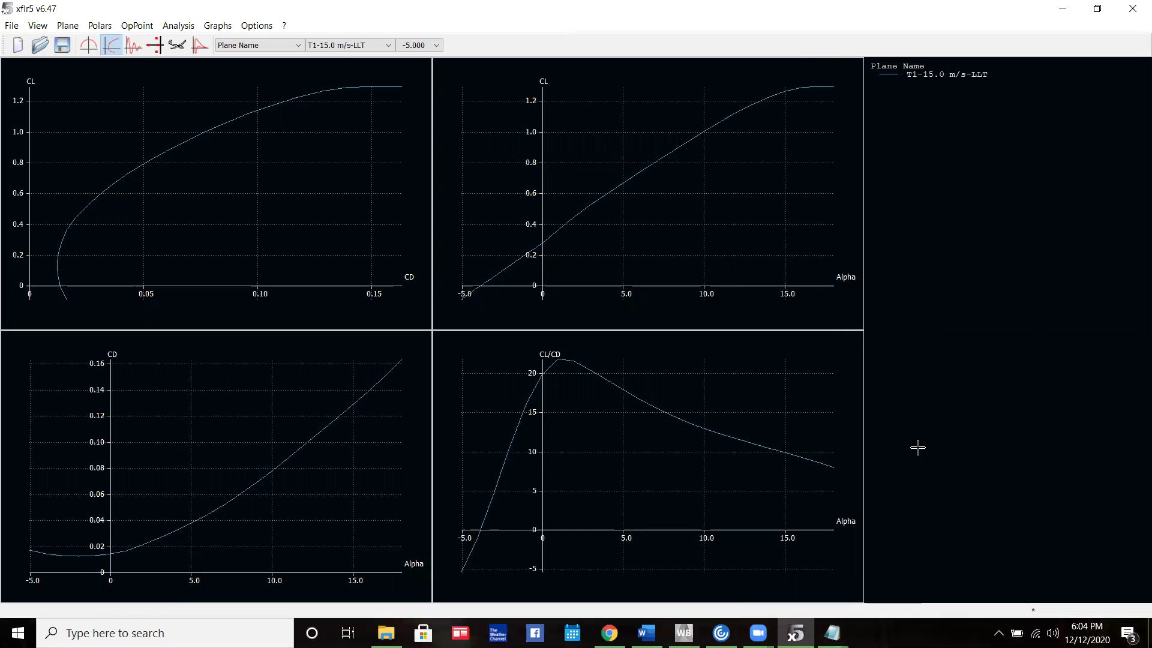